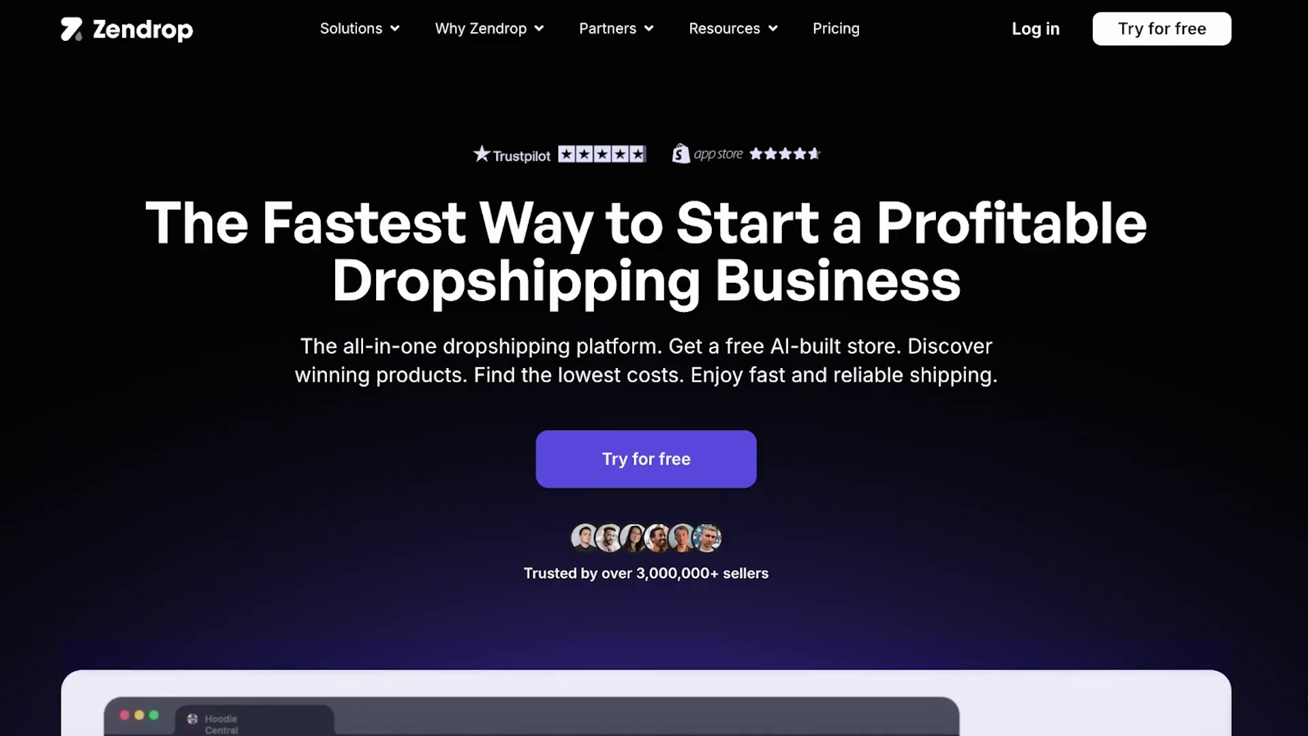
- Examine the Zendrop homepage, including its benefits, sourcing features, getting-started steps and merchant reviews
scroll(654, 409, "down", 5)
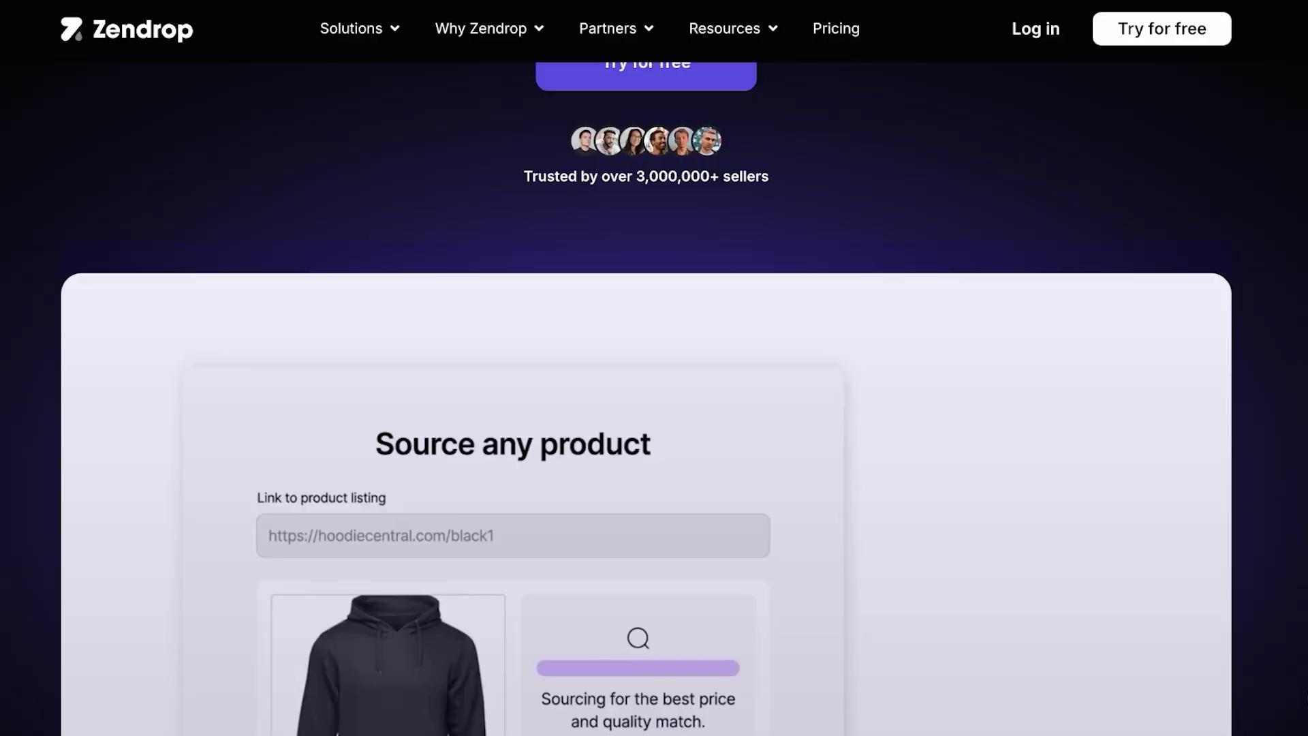
scroll(653, 408, "down", 1)
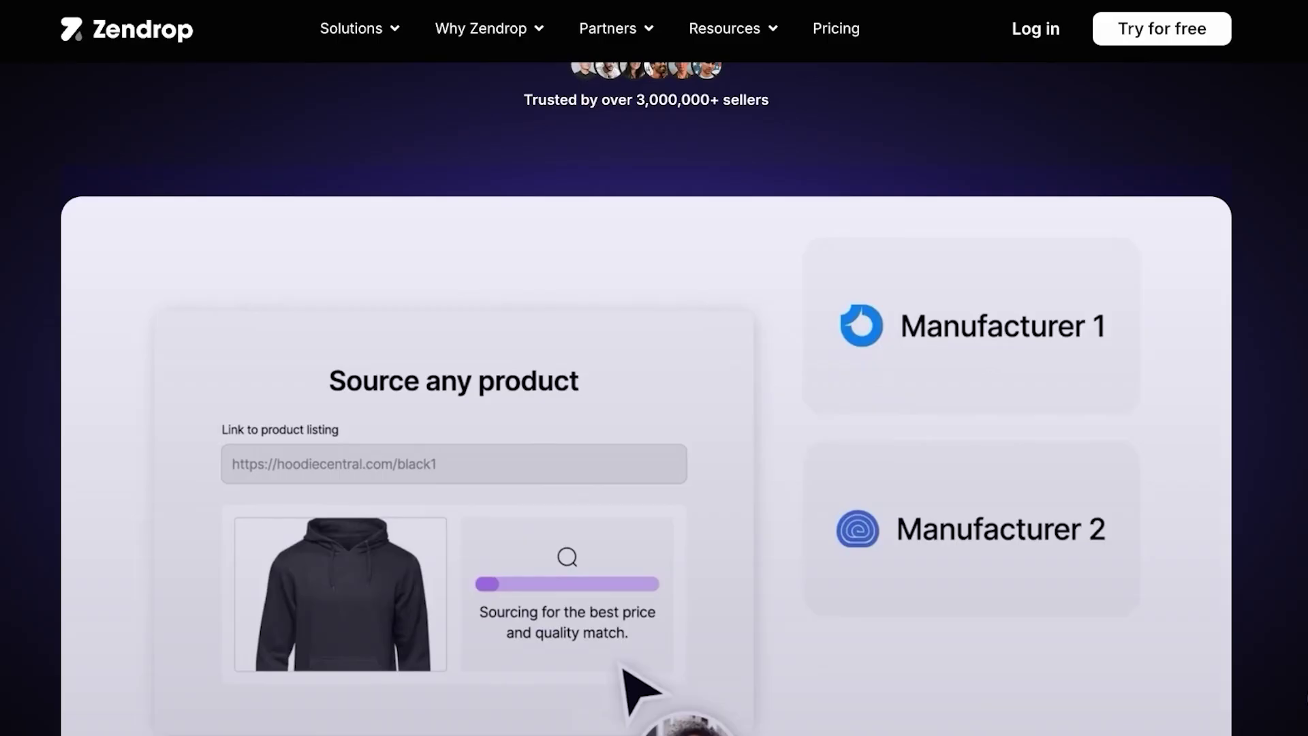
scroll(654, 409, "down", 10)
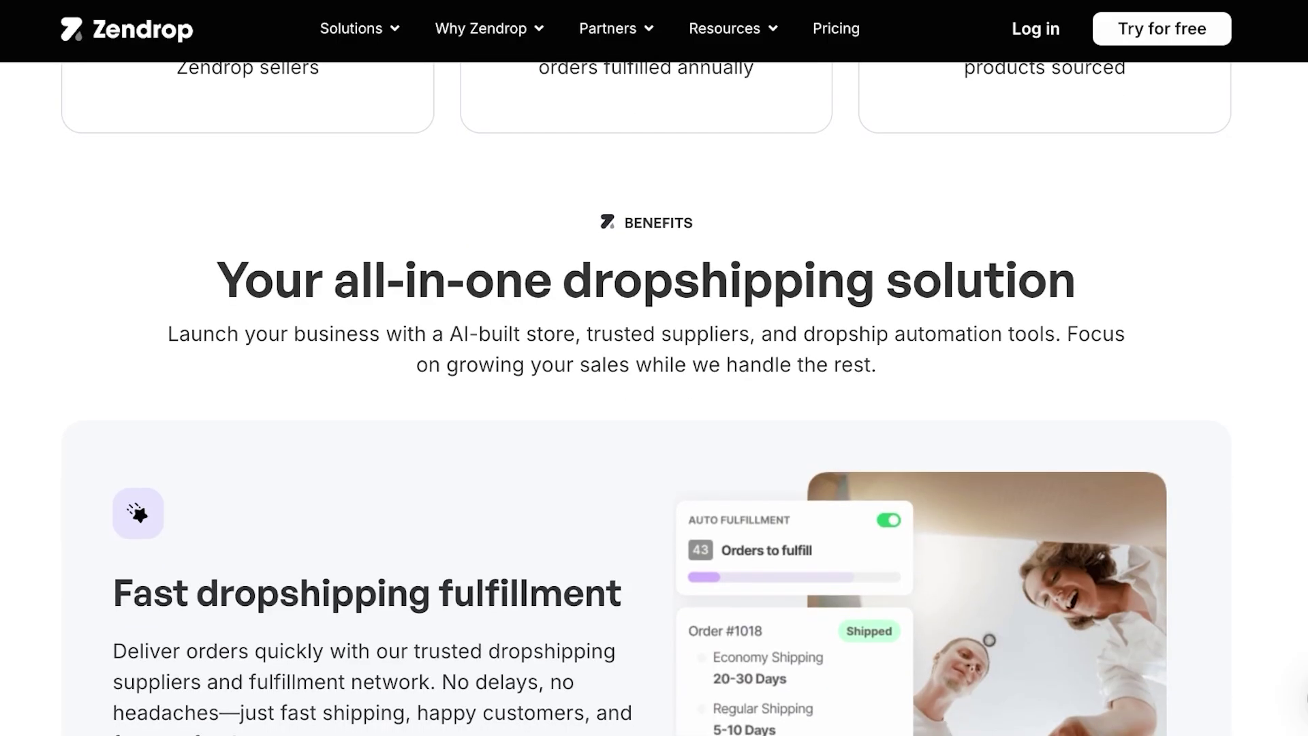
scroll(654, 409, "down", 10)
scroll(654, 409, "down", 5)
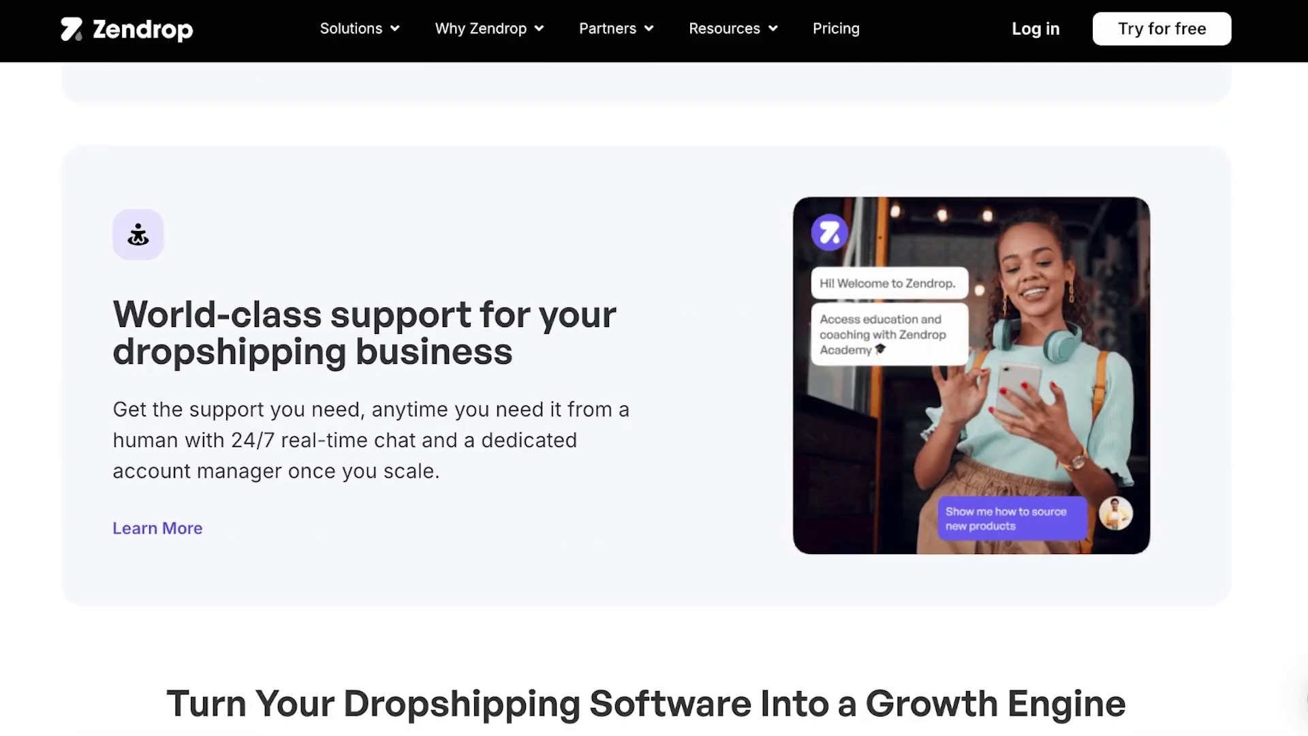
scroll(653, 409, "down", 15)
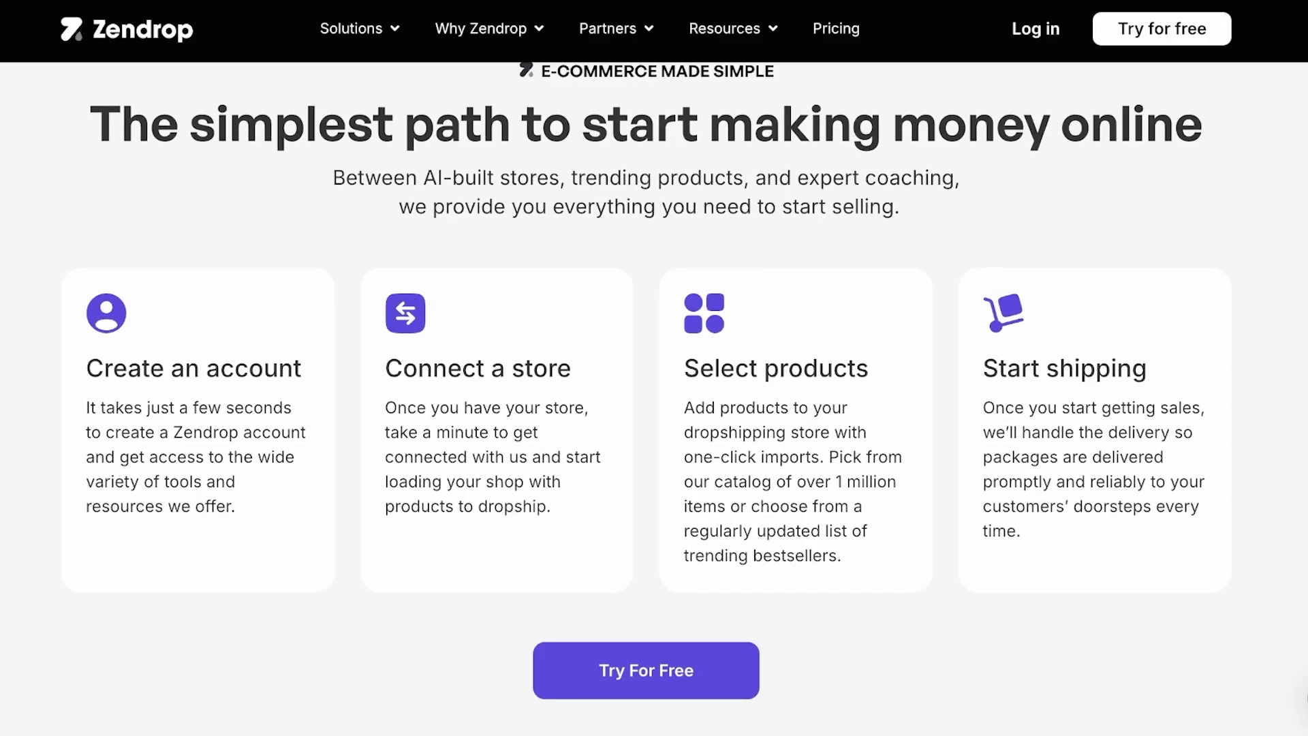
scroll(654, 409, "down", 5)
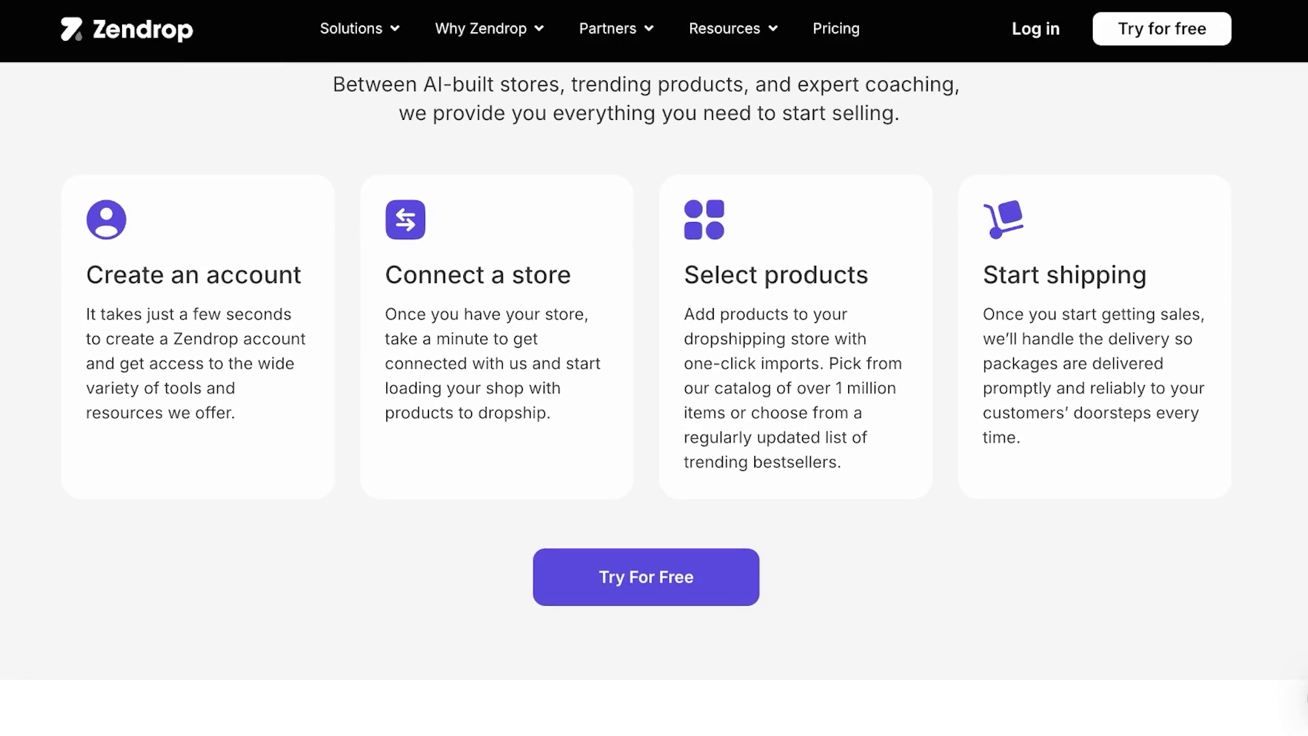
scroll(654, 409, "down", 3)
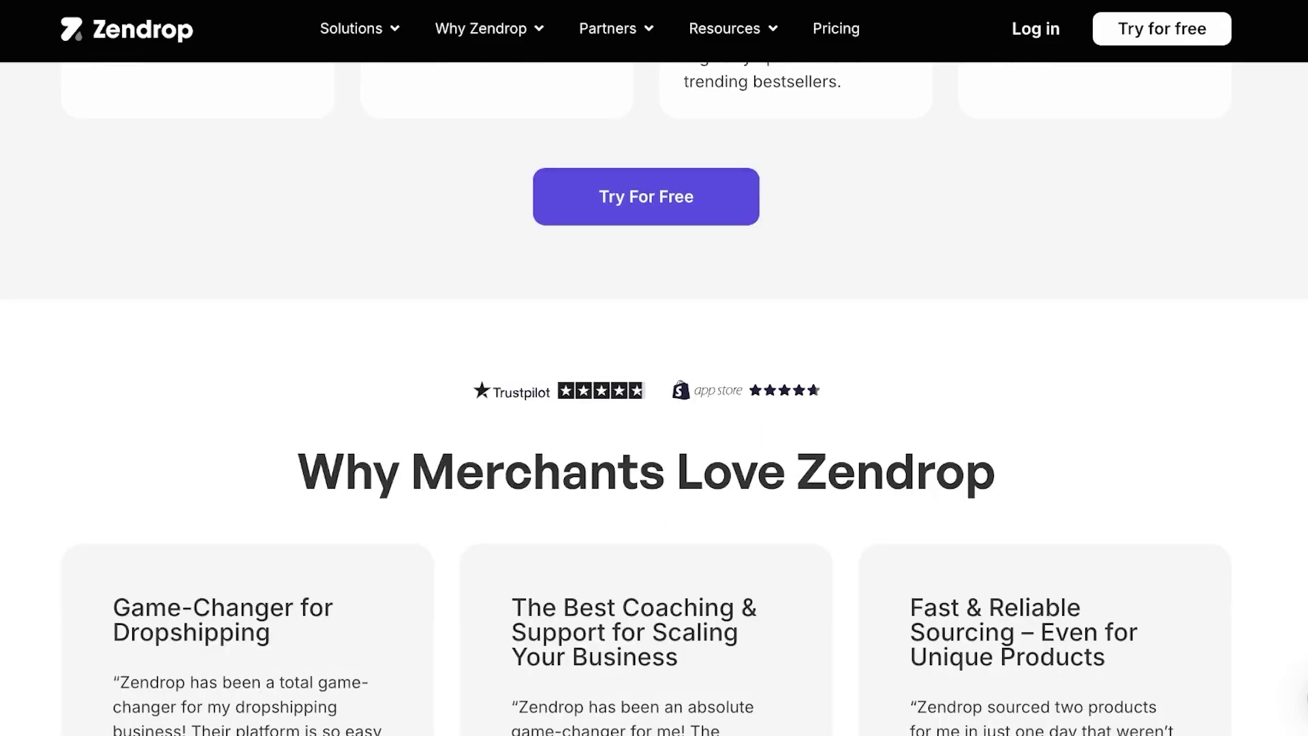
scroll(654, 409, "up", 20)
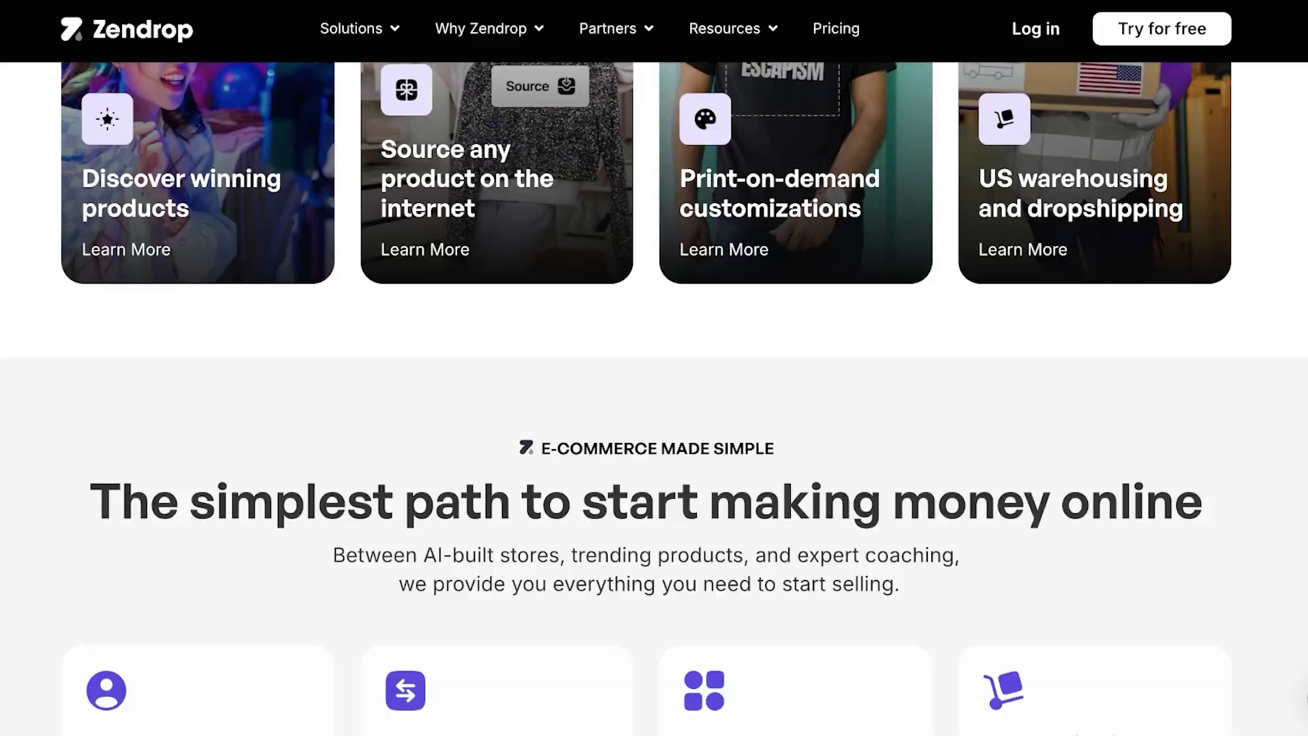
scroll(654, 409, "up", 10)
scroll(654, 368, "up", 5)
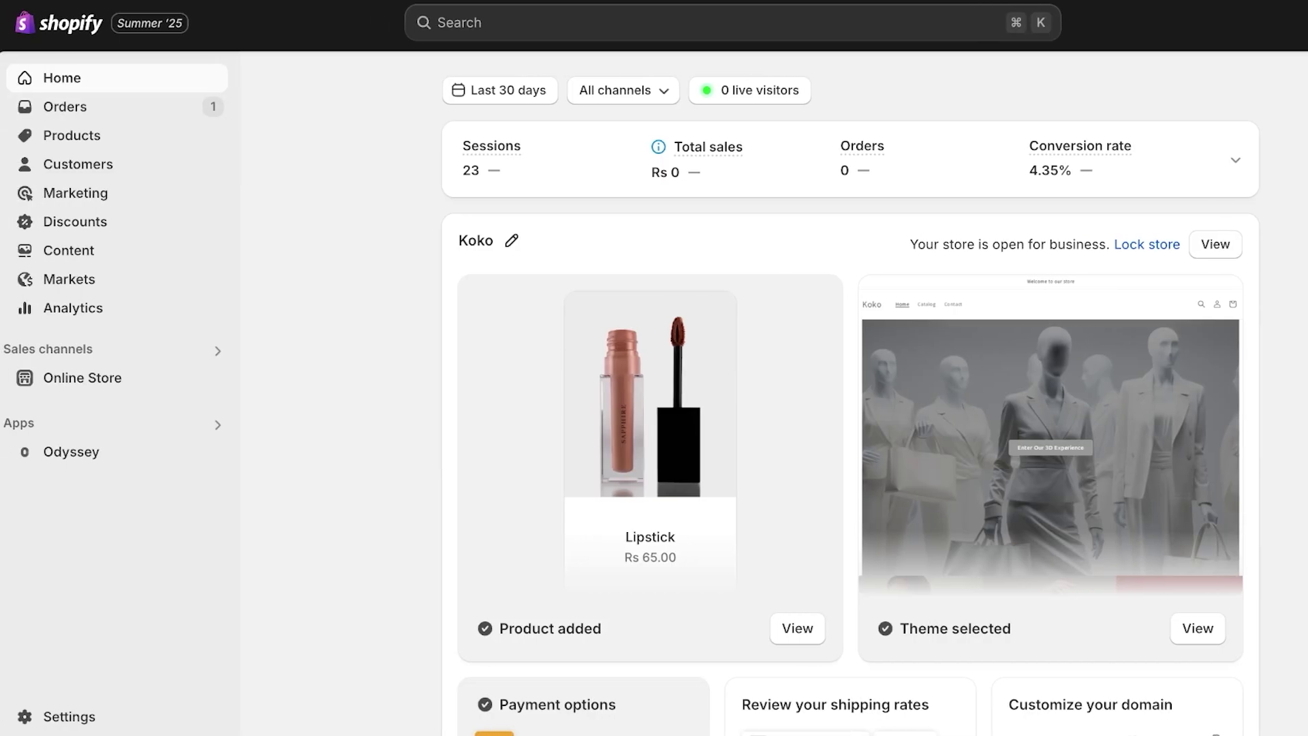
- Compare the features of the Free, Plus and Pro plans under Zendrop's monthly pricing
mouse_move(491, 146)
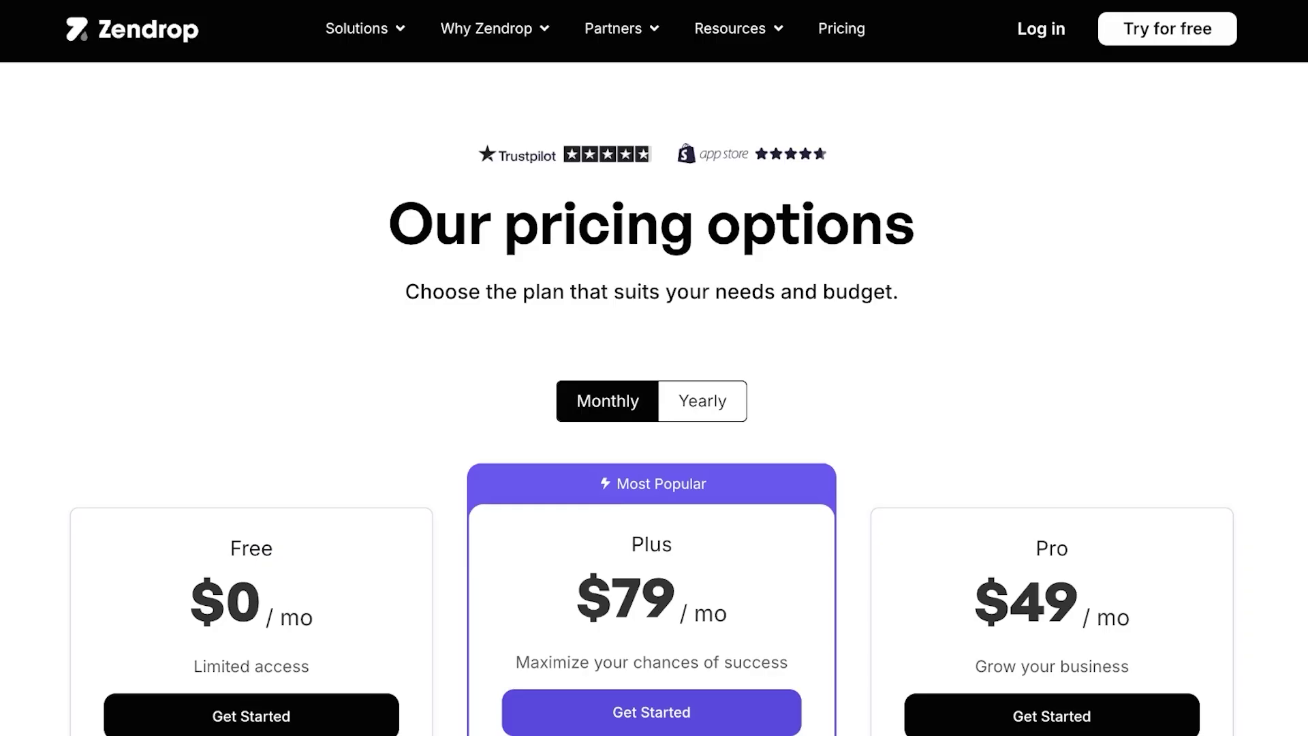
scroll(654, 408, "down", 5)
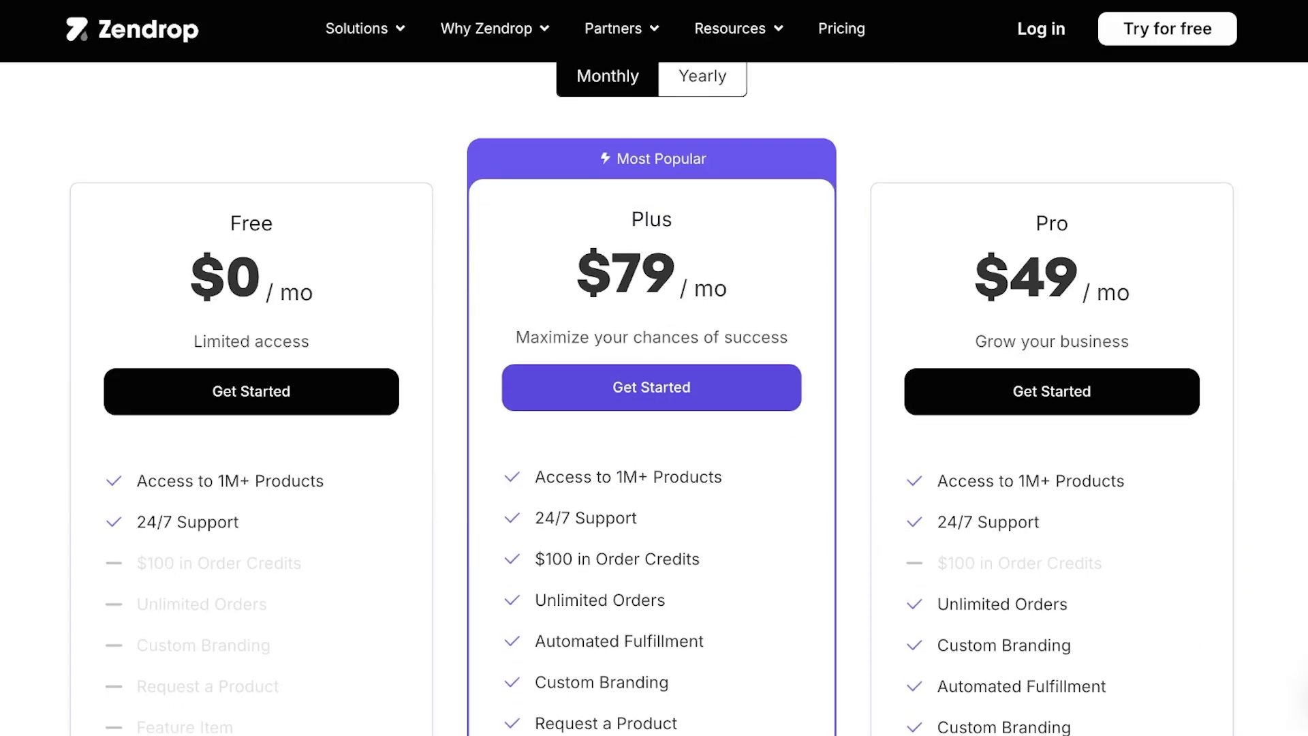
scroll(654, 398, "up", 3)
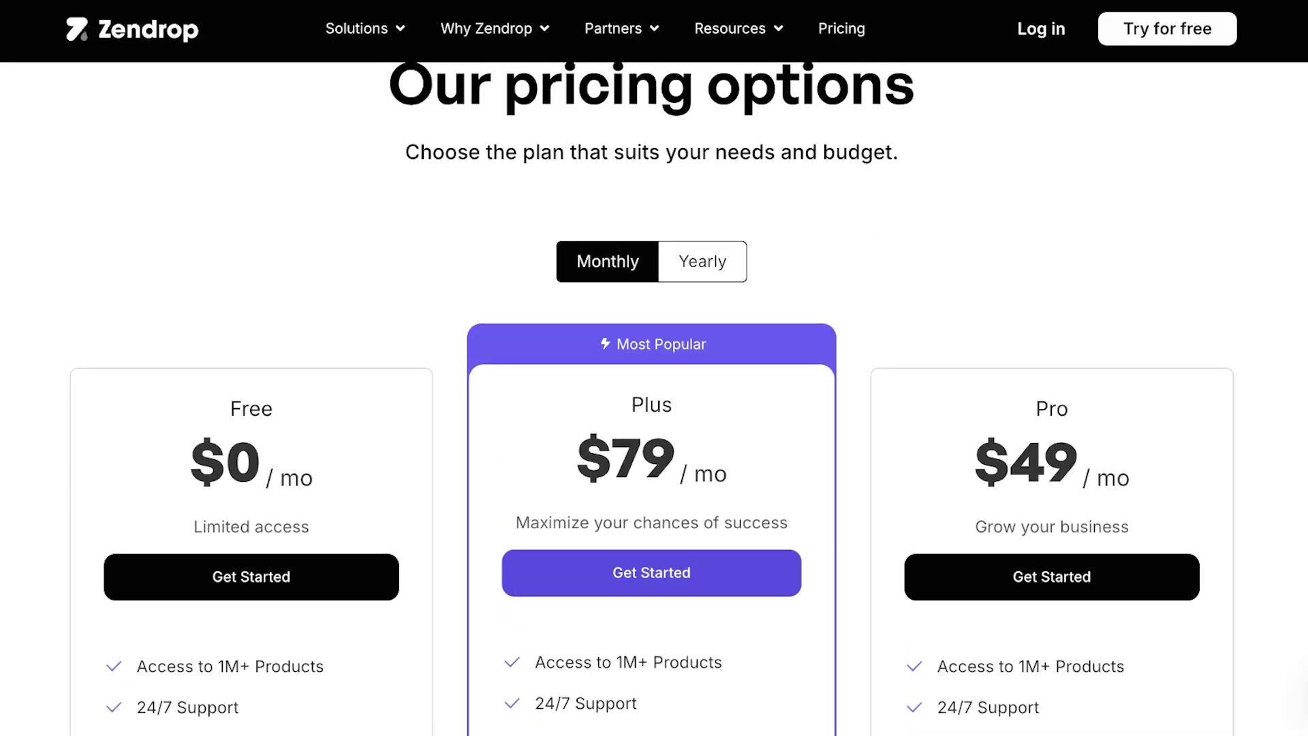
scroll(653, 399, "down", 1)
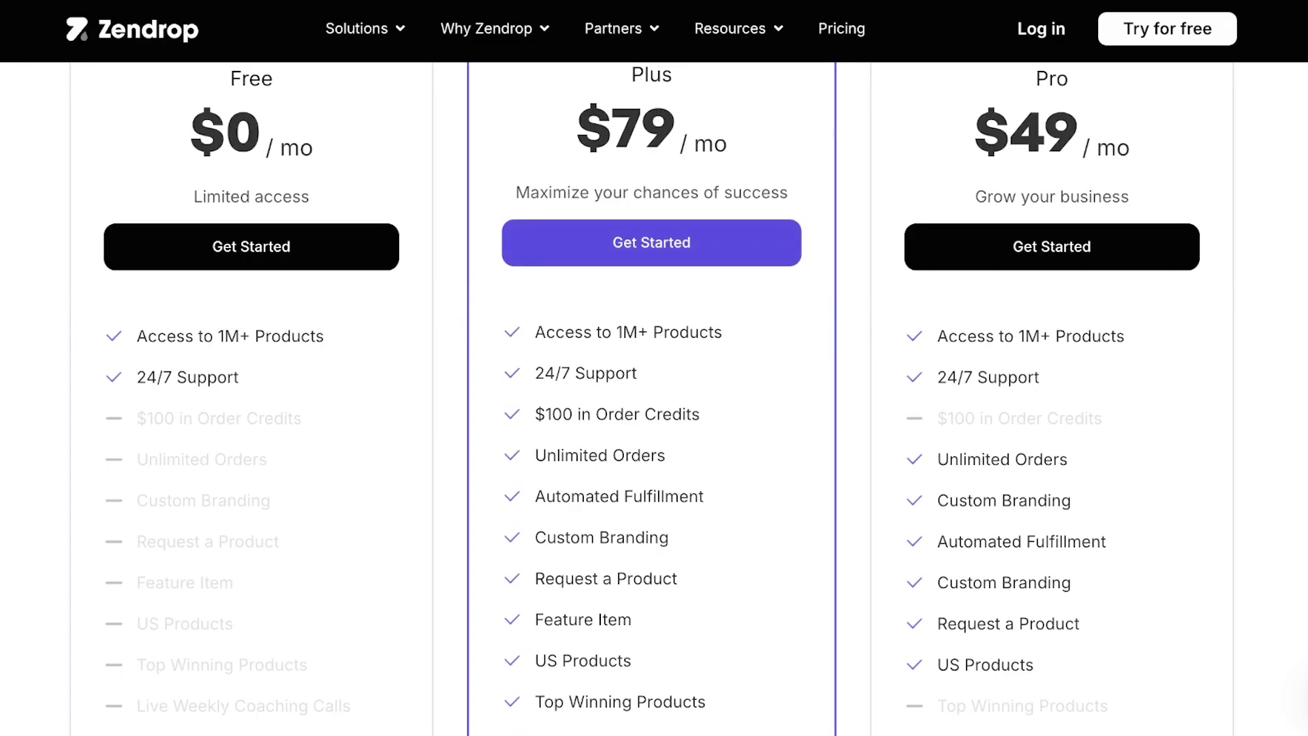
scroll(654, 398, "up", 1)
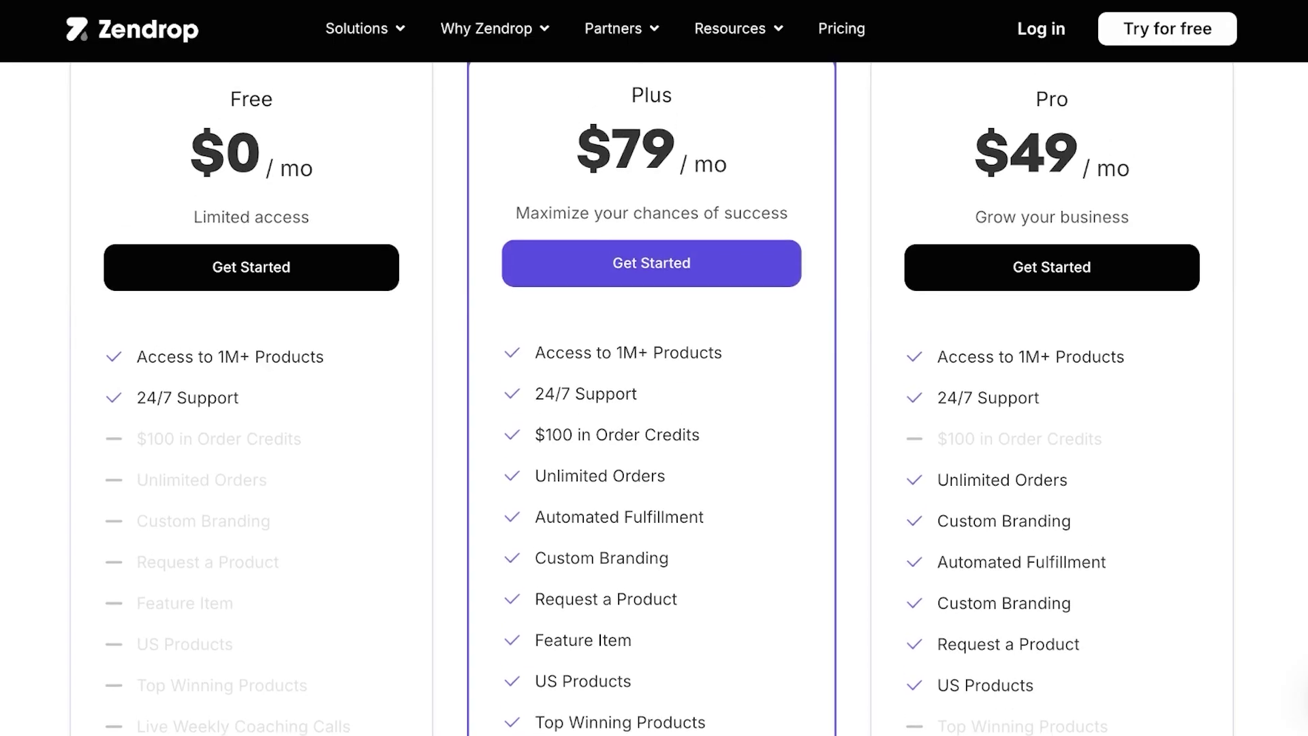
scroll(654, 399, "up", 2)
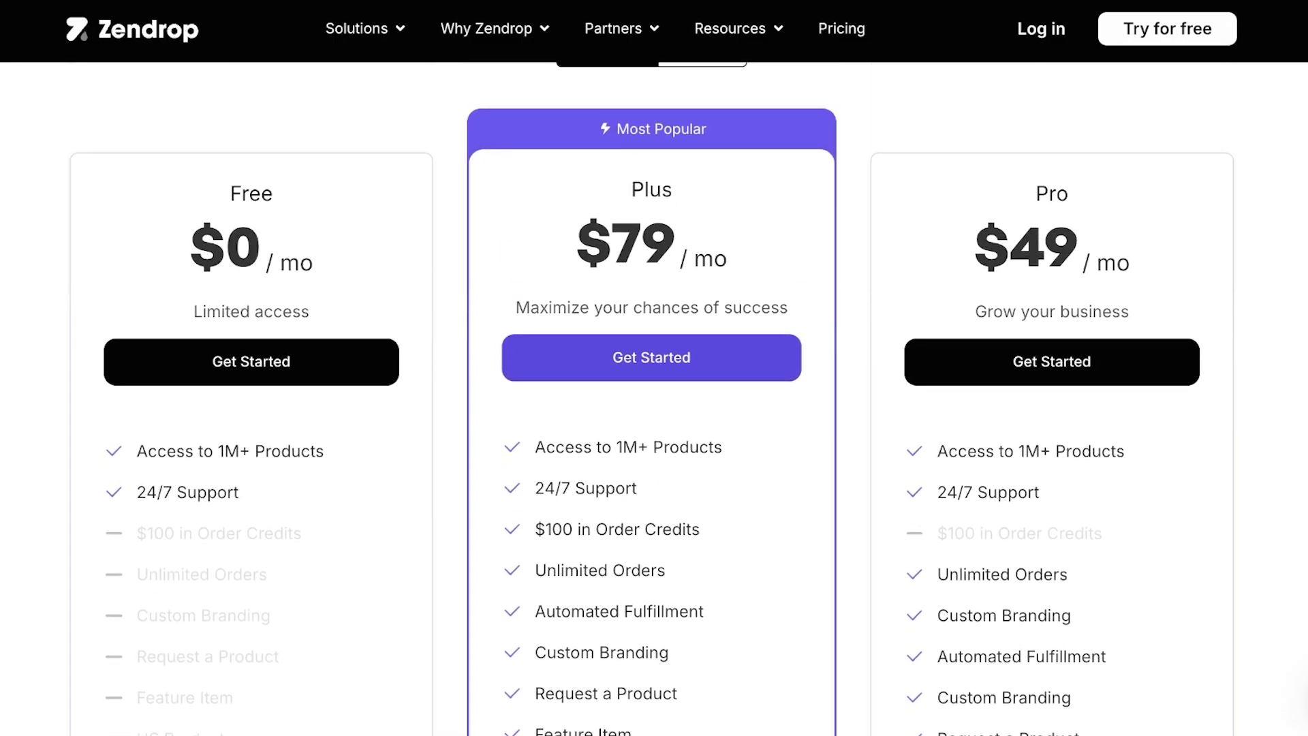
scroll(654, 399, "down", 1)
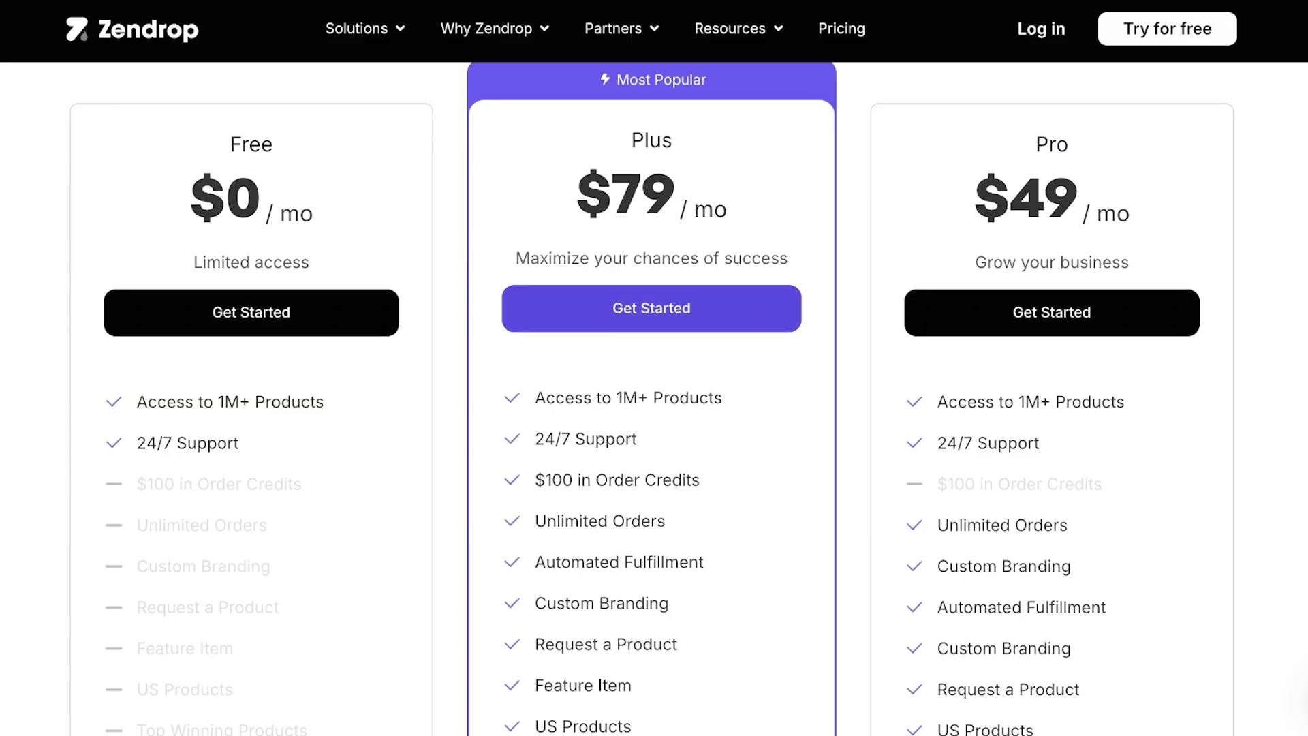
scroll(654, 399, "down", 2)
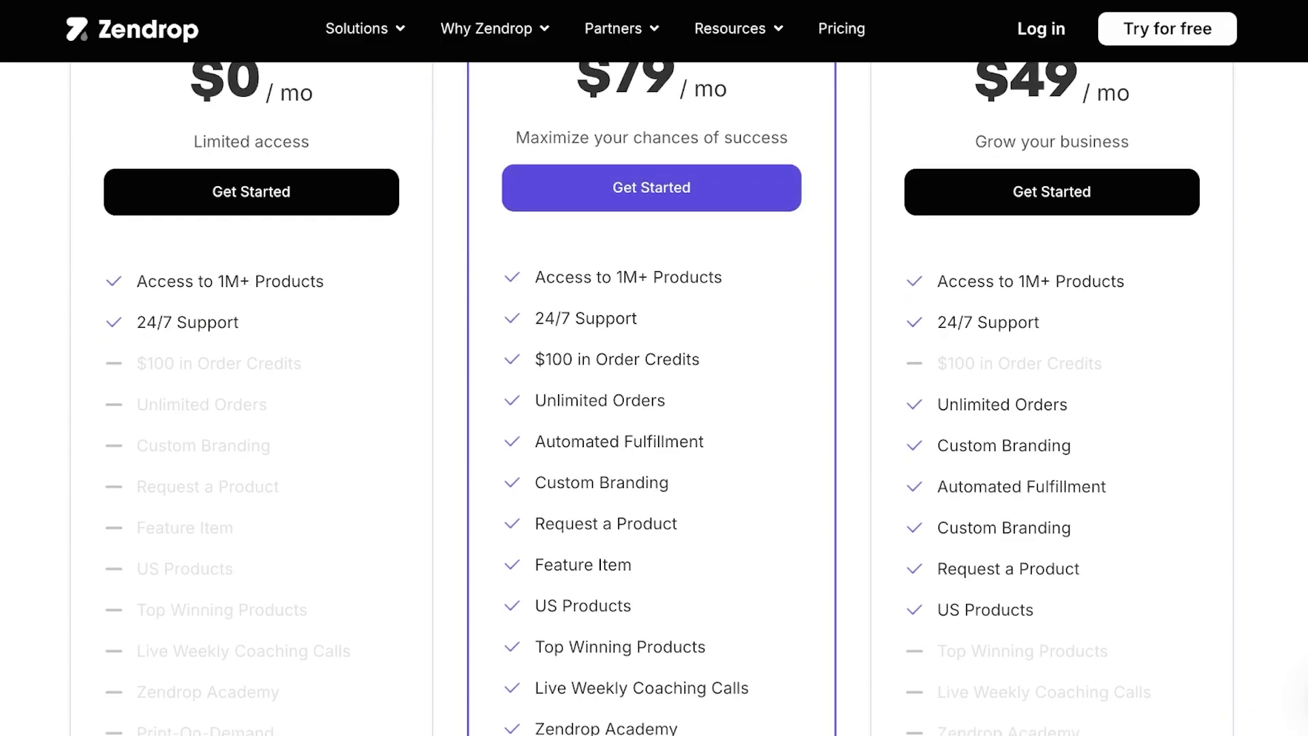
scroll(654, 398, "up", 4)
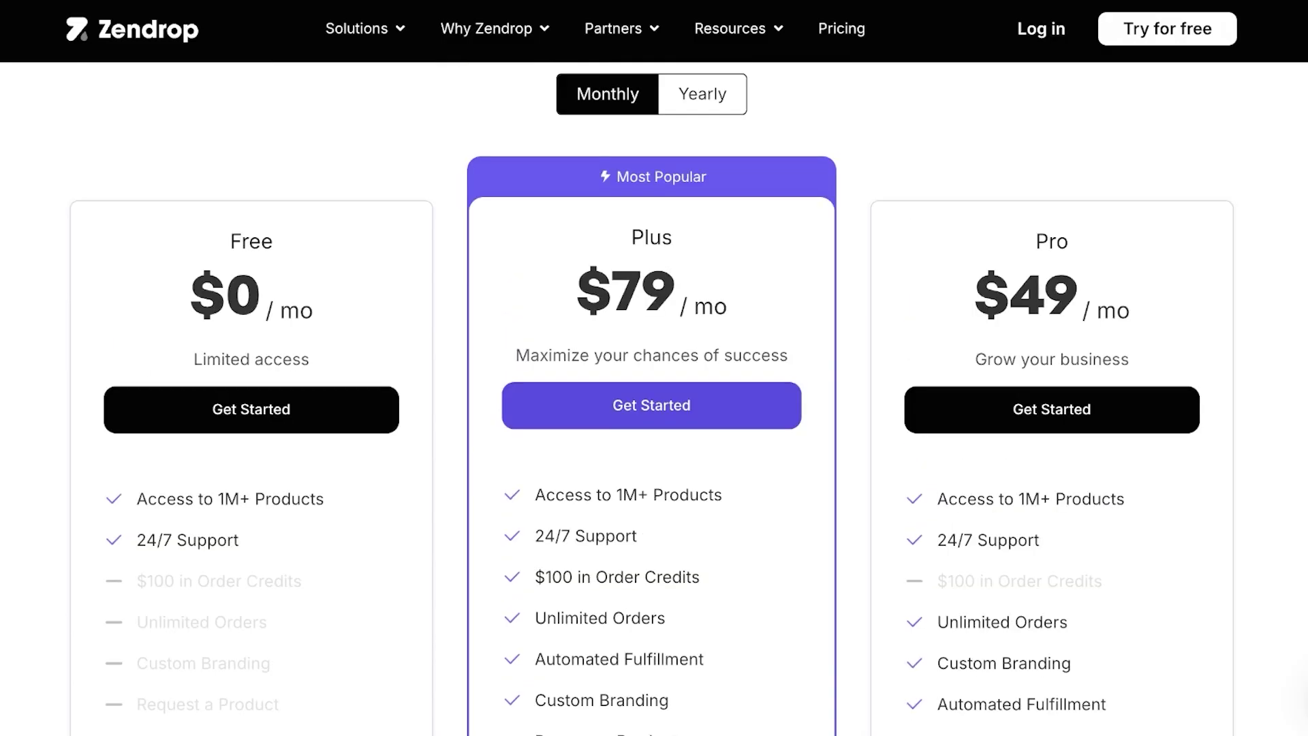
scroll(654, 399, "down", 5)
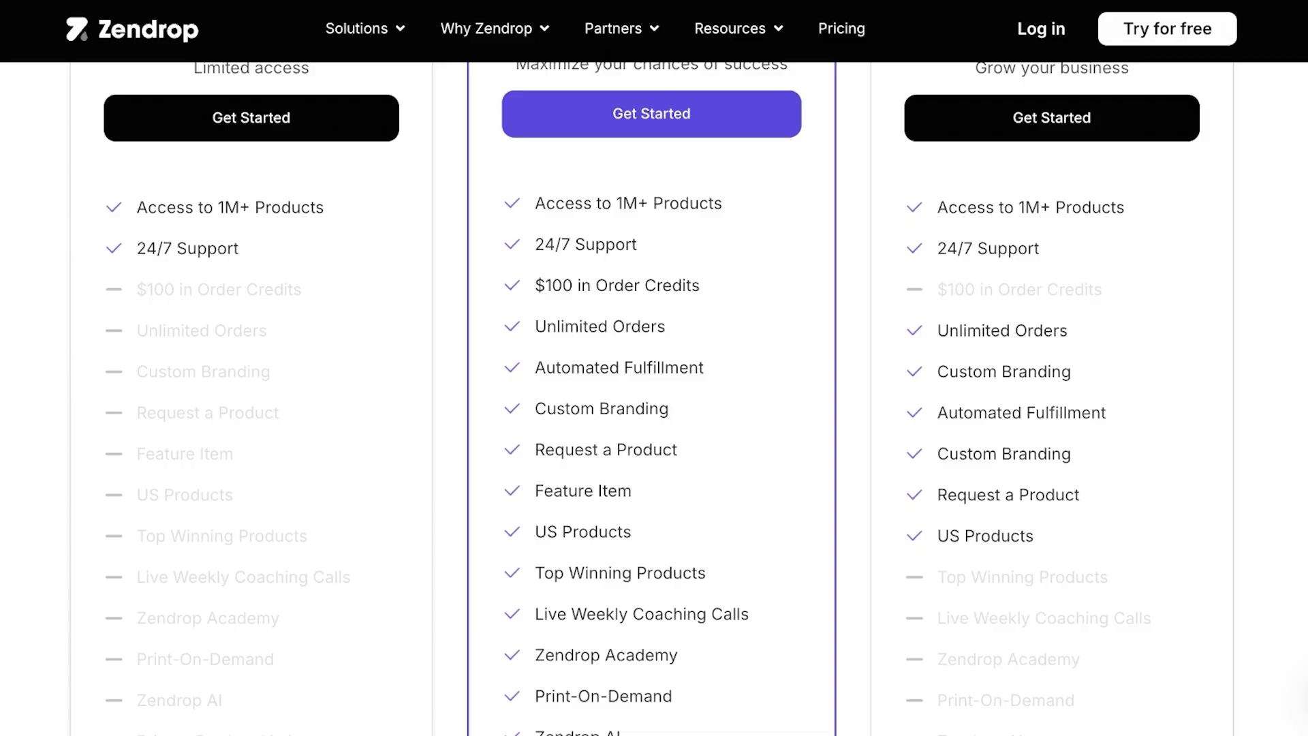
scroll(654, 399, "down", 6)
scroll(654, 399, "up", 12)
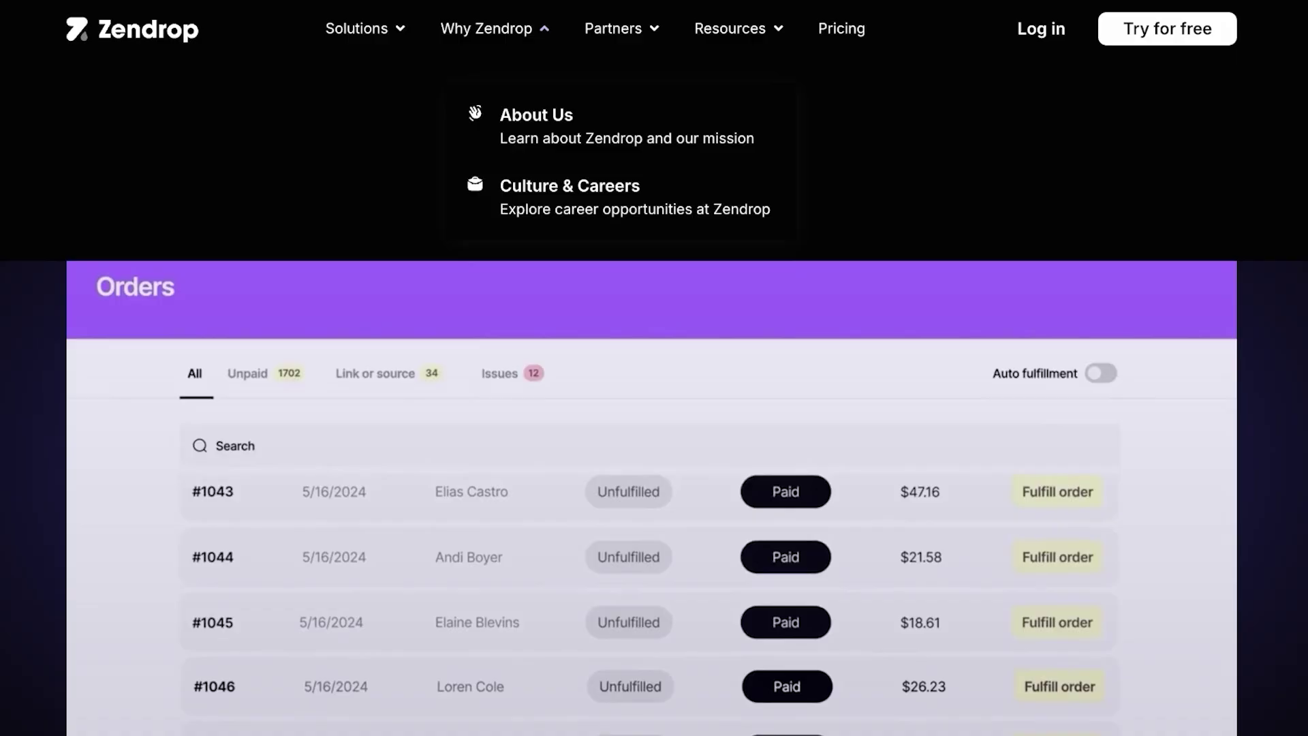
- Sign in to Zendrop with the store owner's Google account
scroll(654, 368, "up", 6)
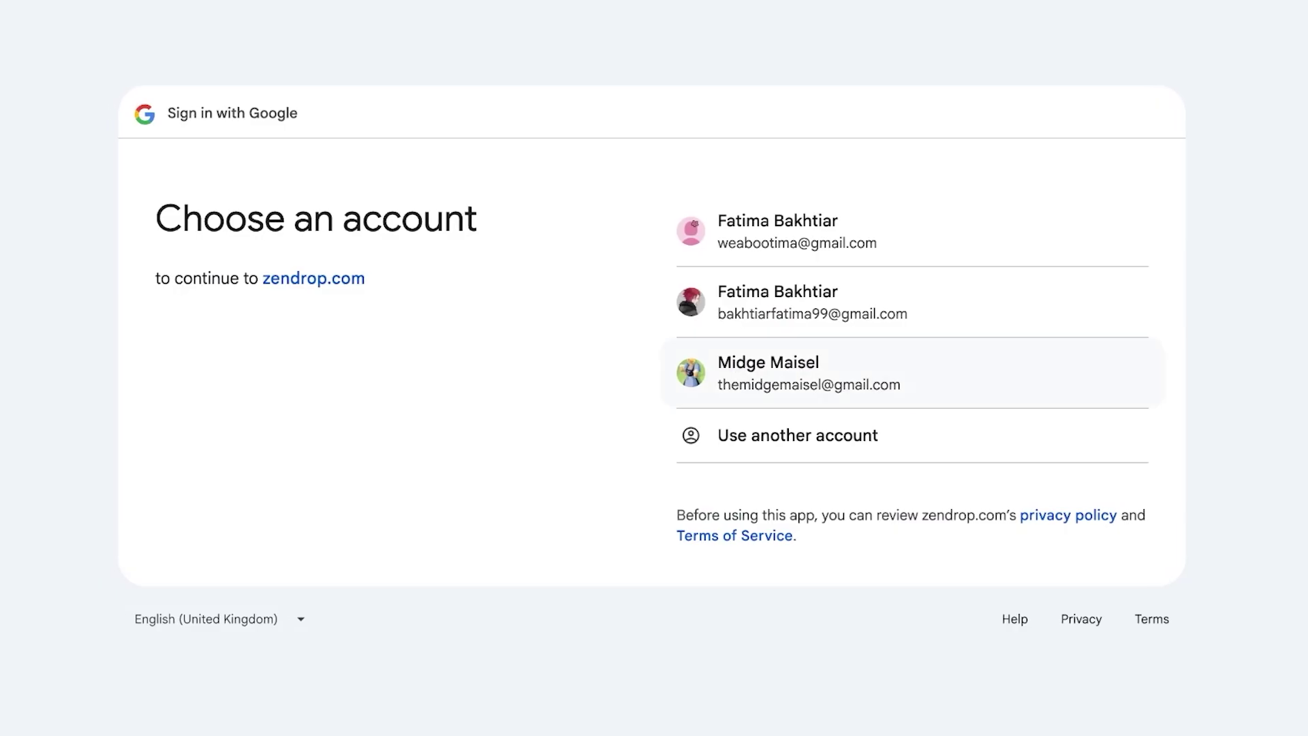
left_click(809, 374)
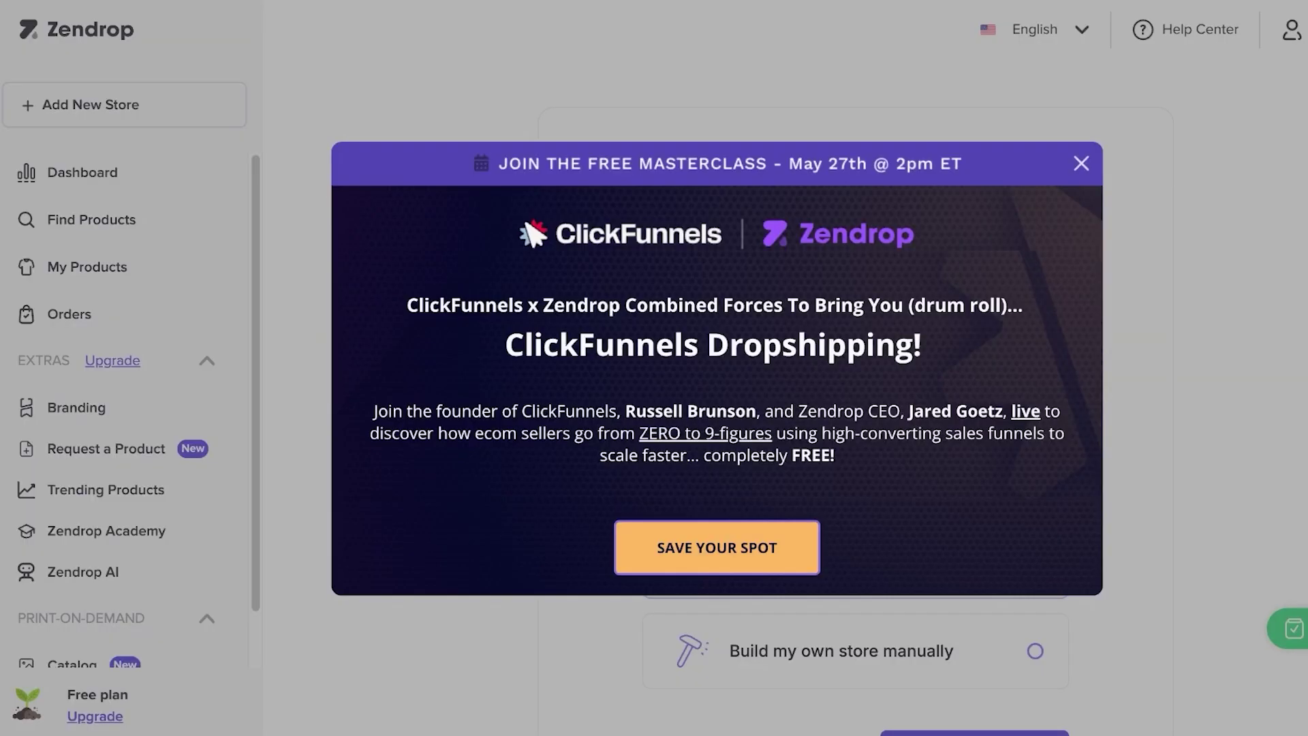
- Dismiss the ClickFunnels masterclass promotion and choose to connect a store you already have
left_click(1081, 163)
scroll(855, 402, "down", 2)
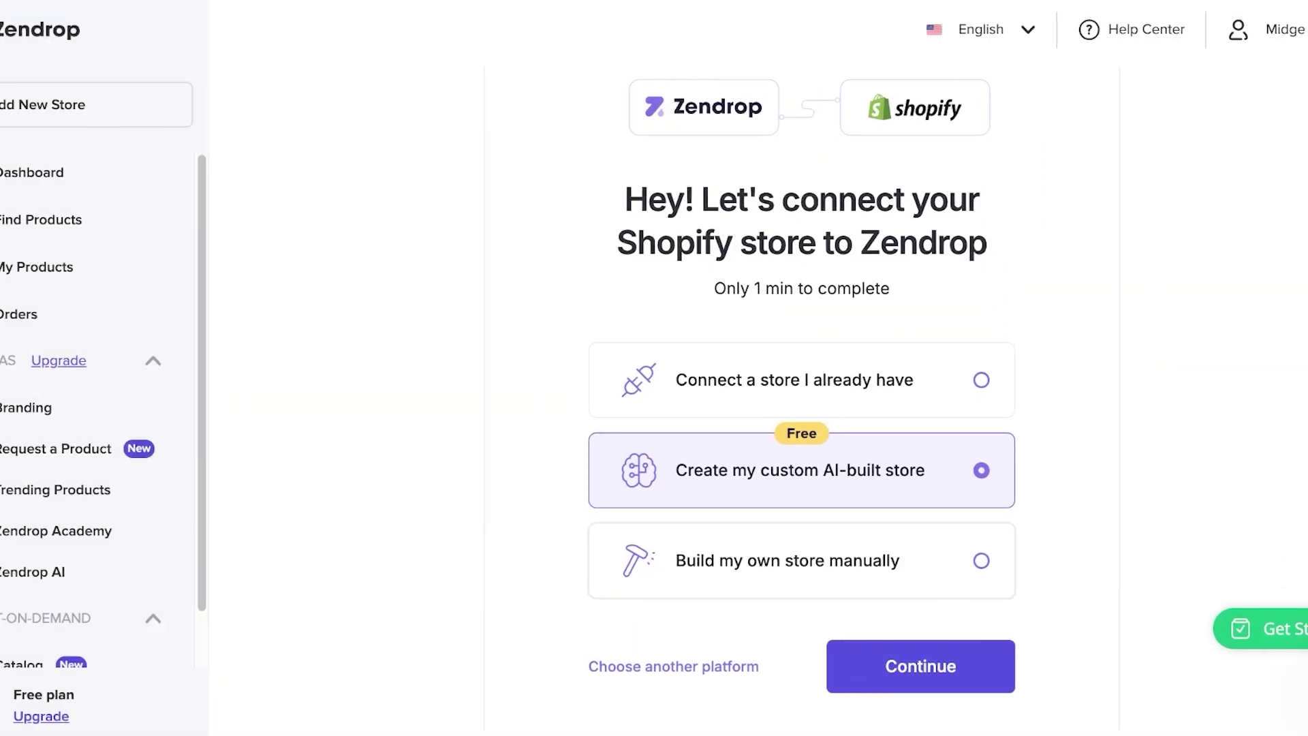
left_click(855, 379)
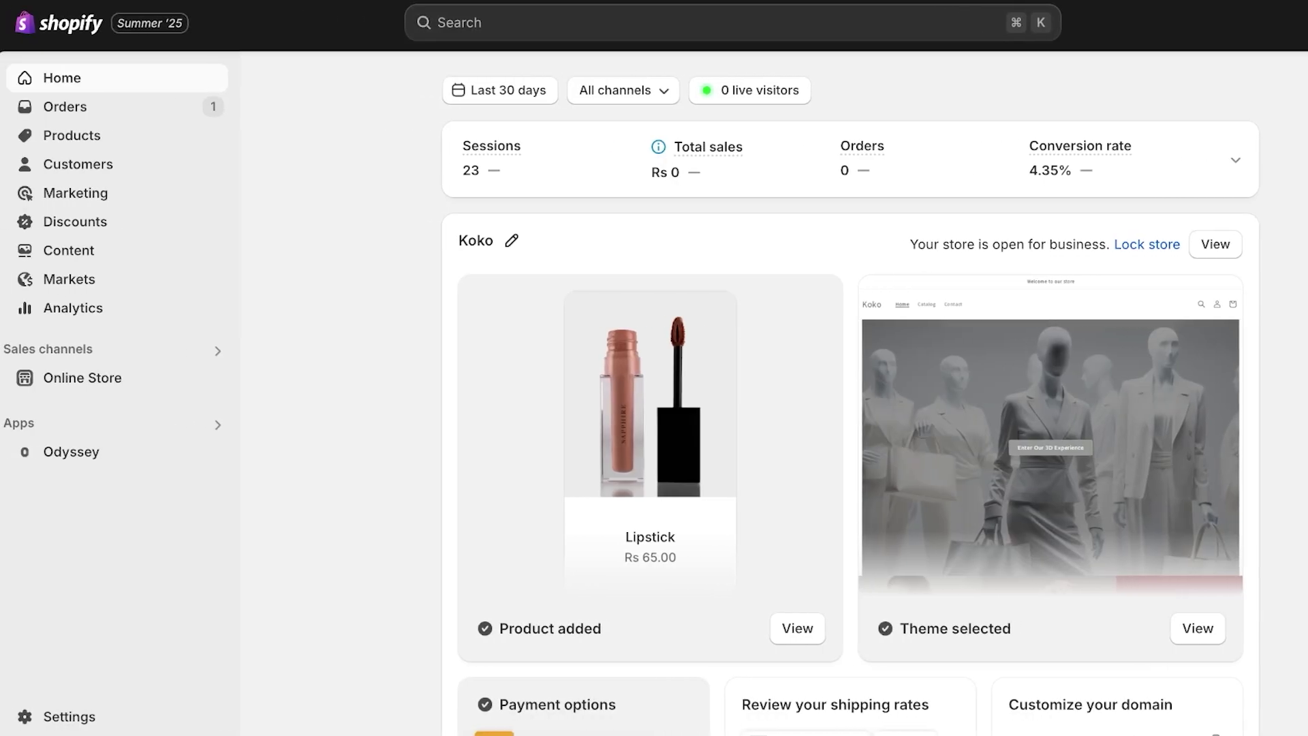
- Switch to the Shopify admin of the Koko store and open its Apps and sales channels settings
left_click(69, 716)
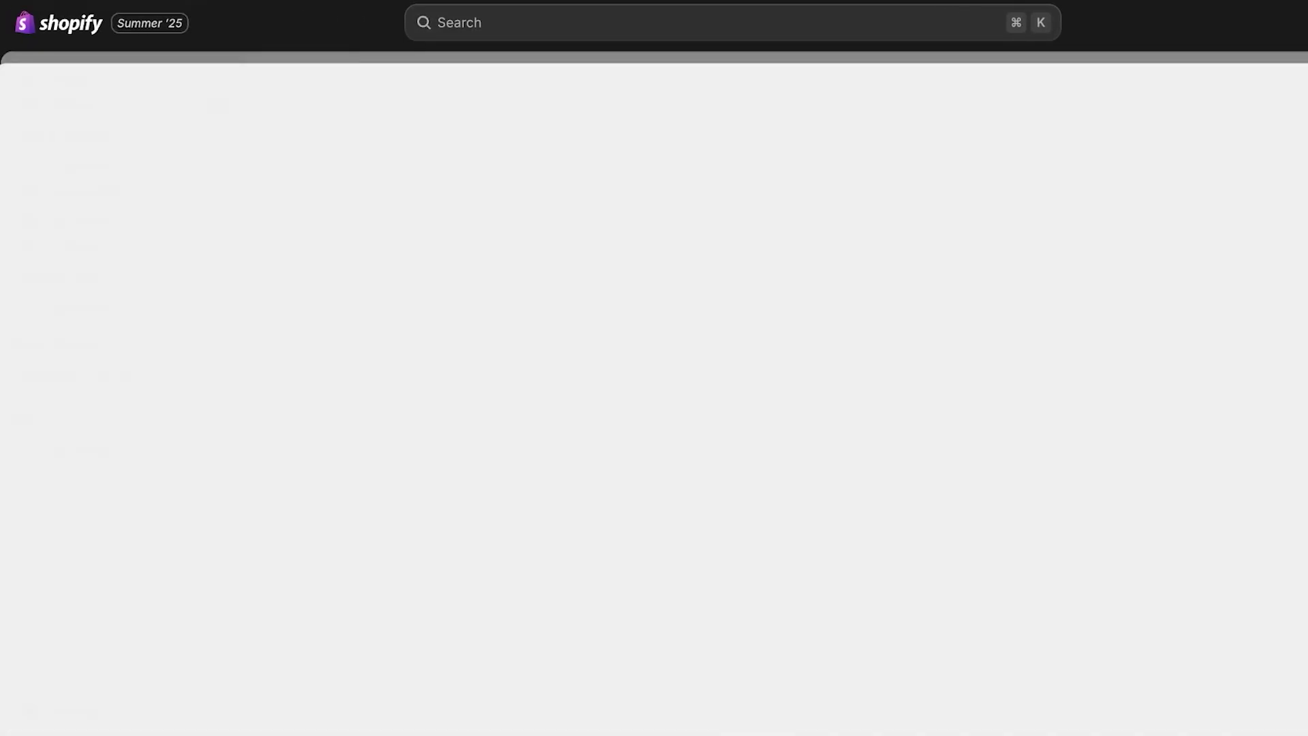
scroll(338, 376, "down", 3)
scroll(273, 507, "down", 2)
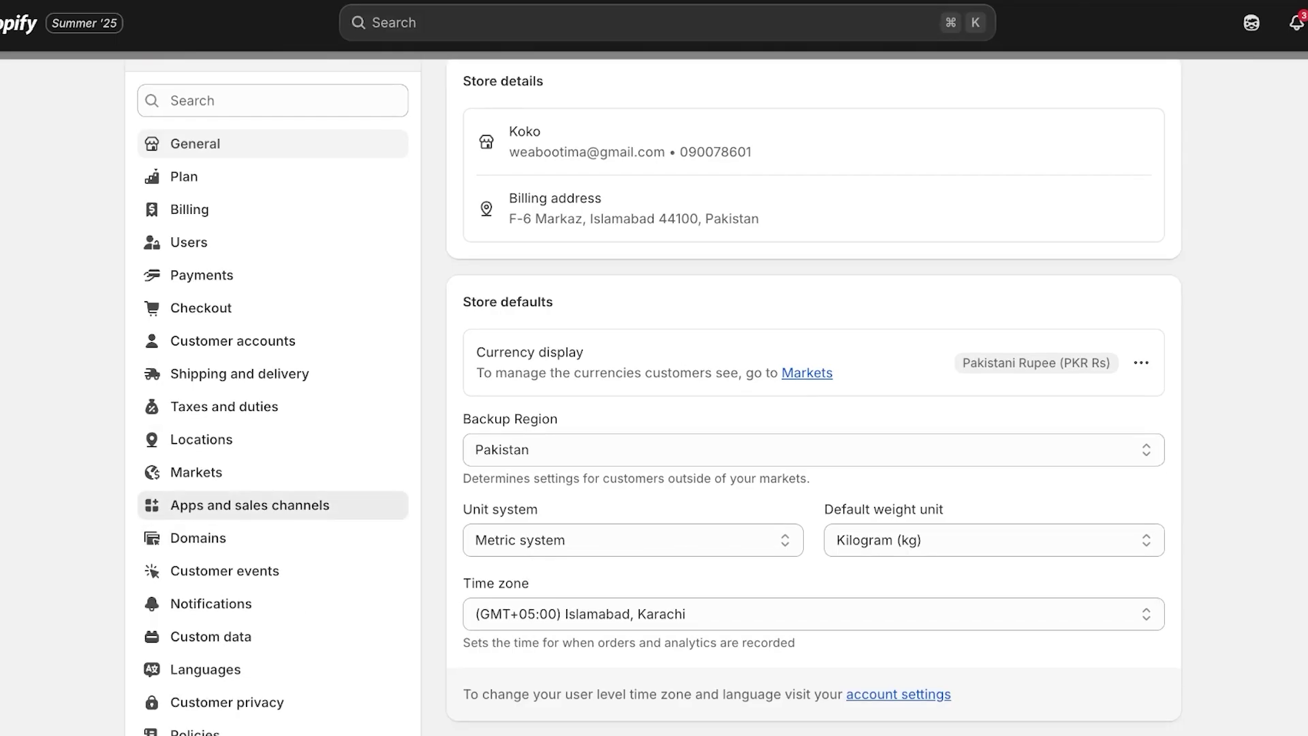
left_click(249, 505)
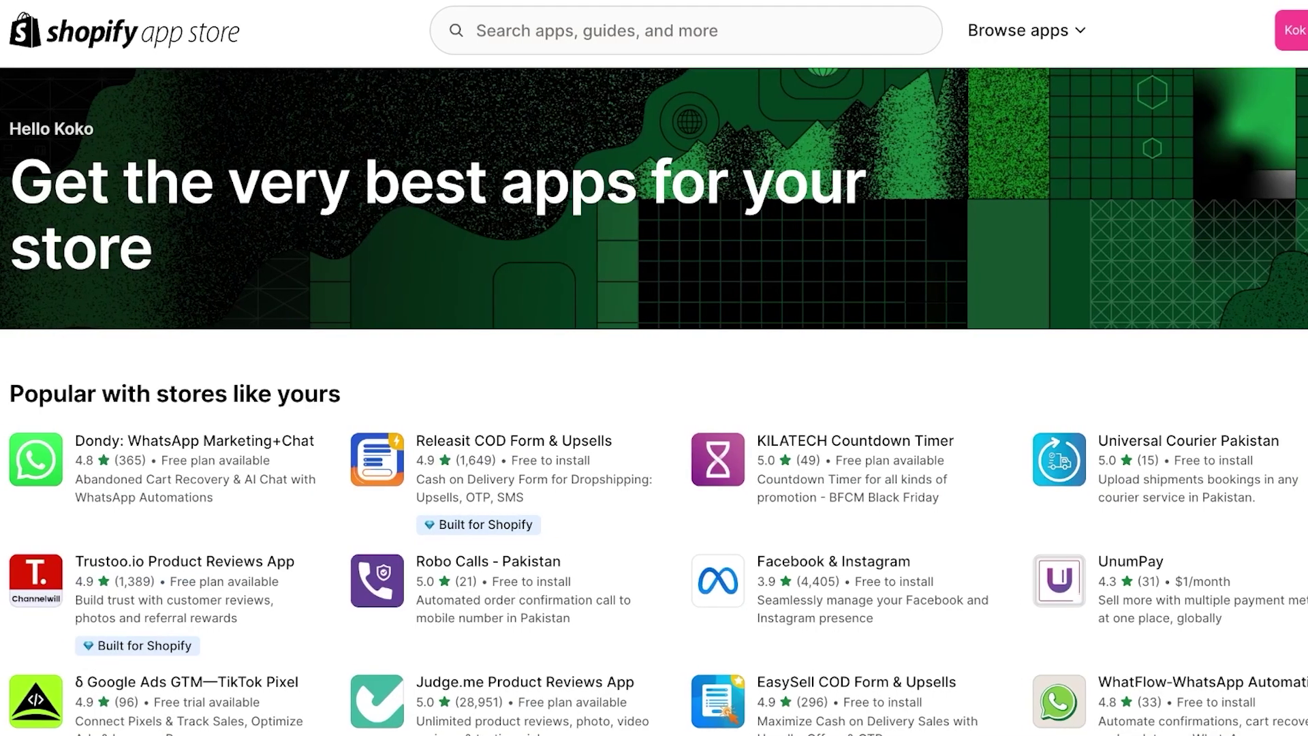
- Search the Shopify App Store for "zendrop"
left_click(688, 30)
type("zendrop")
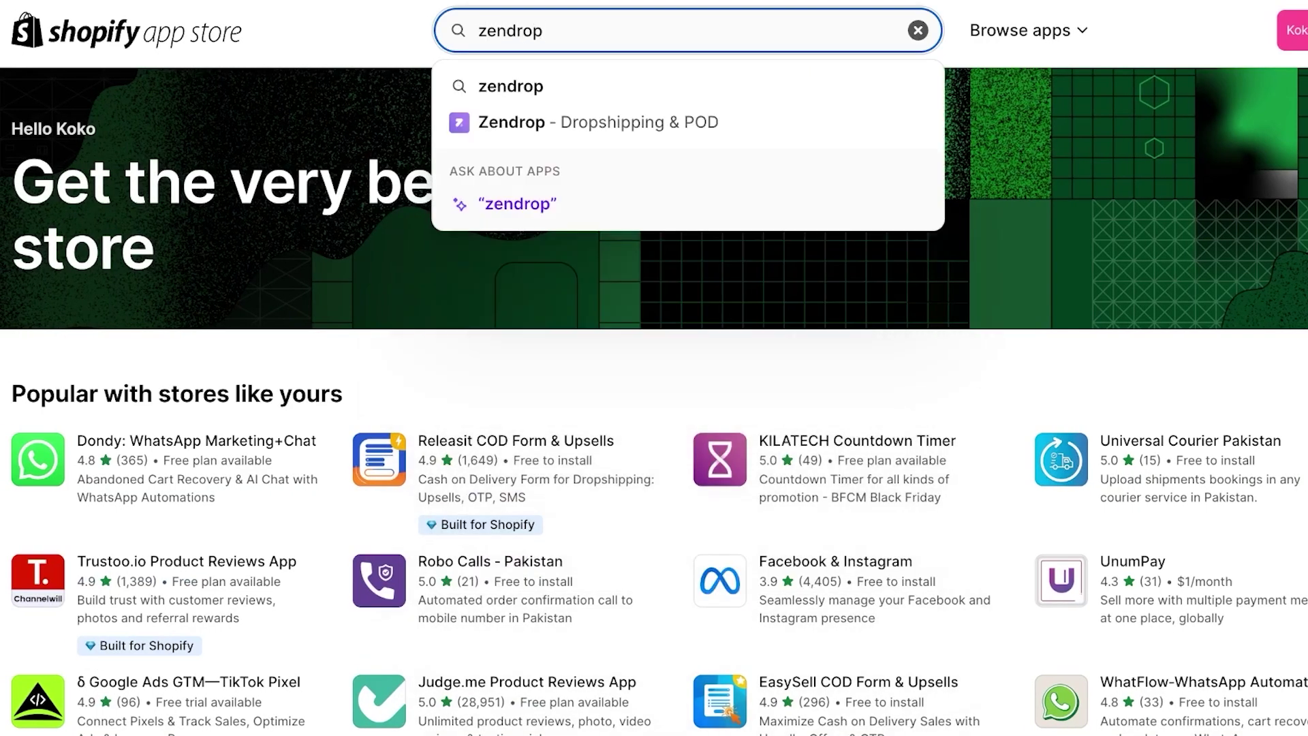
key("Return")
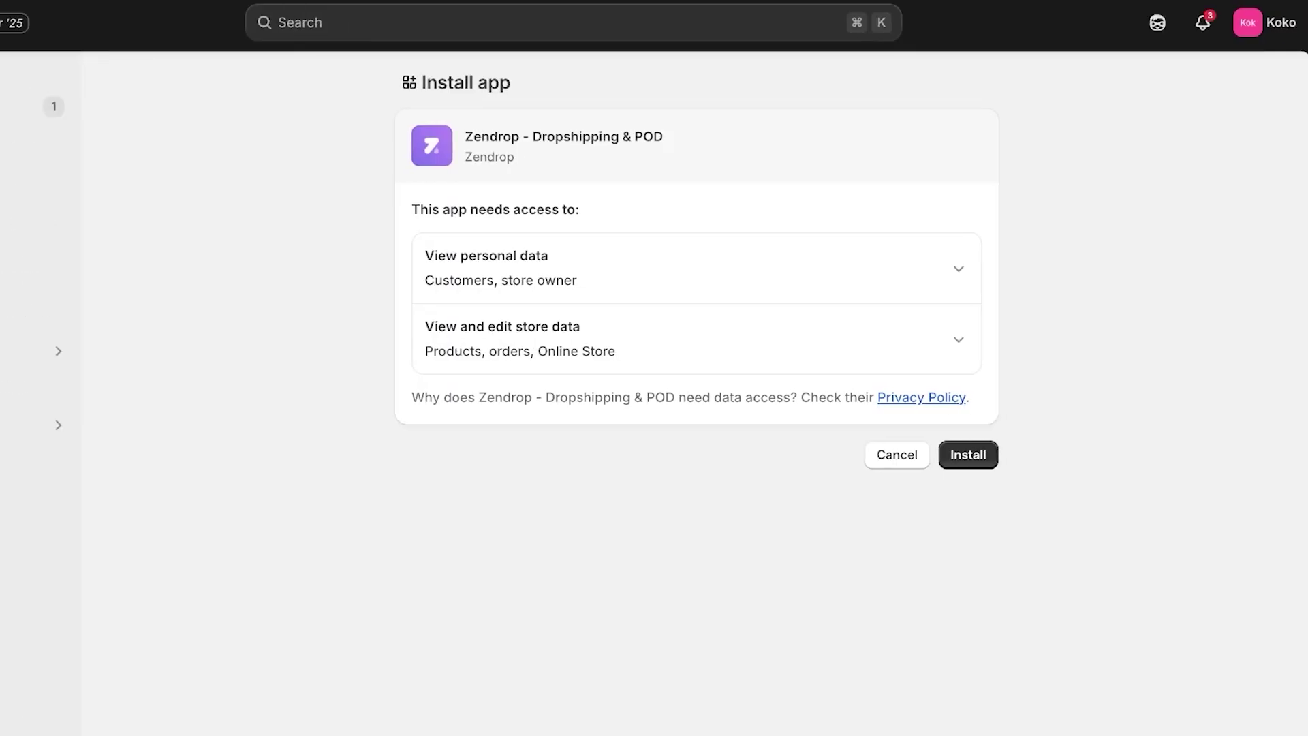
- Install the Zendrop - Dropshipping & POD app on the Koko store and approve its usage-based subscription
left_click(967, 454)
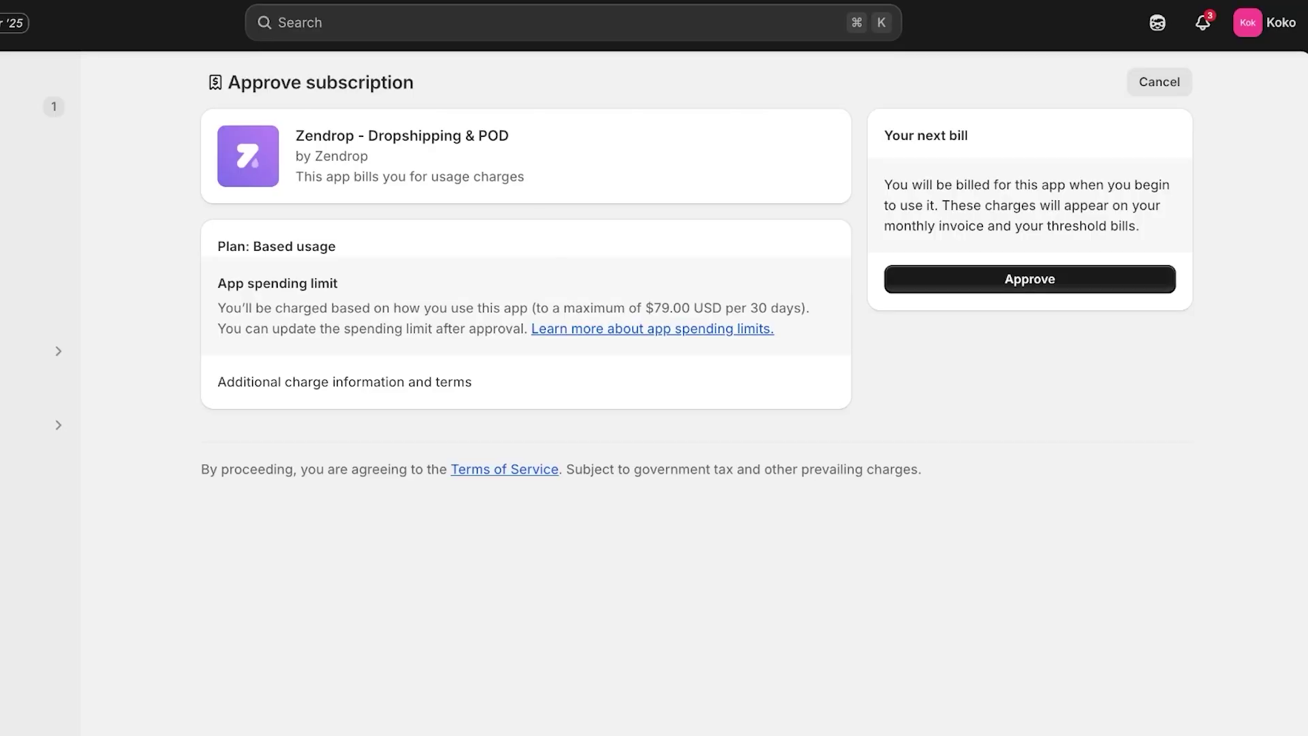
left_click(1029, 279)
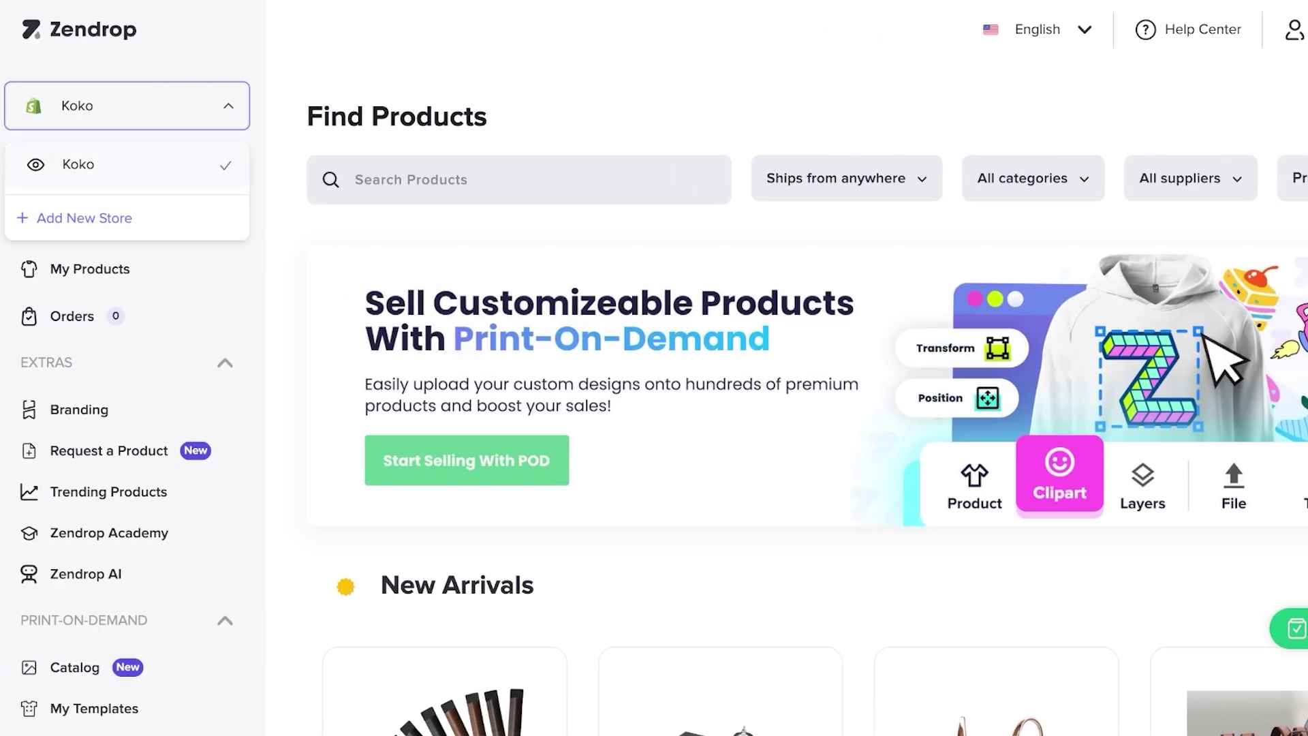
- Close the store selector, visit the Zendrop dashboard, and browse the New Arrivals in Find Products
key("Escape")
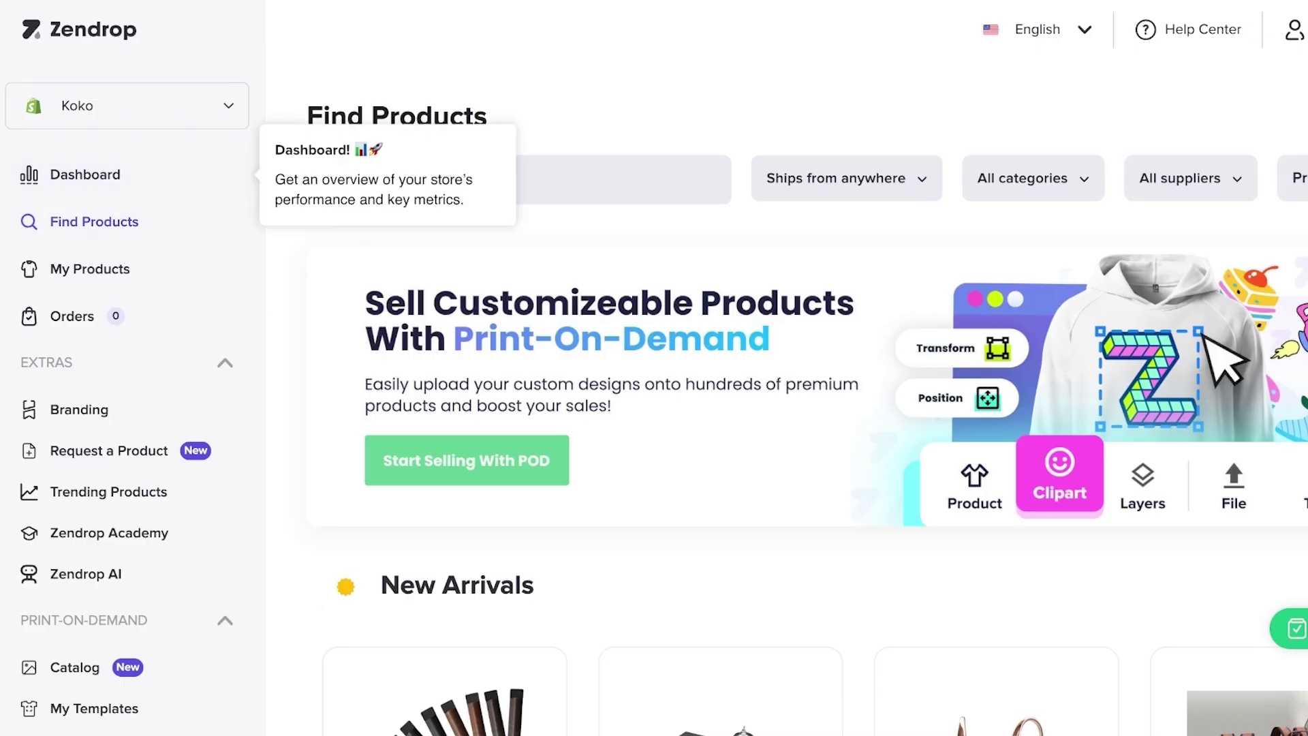
scroll(787, 409, "down", 6)
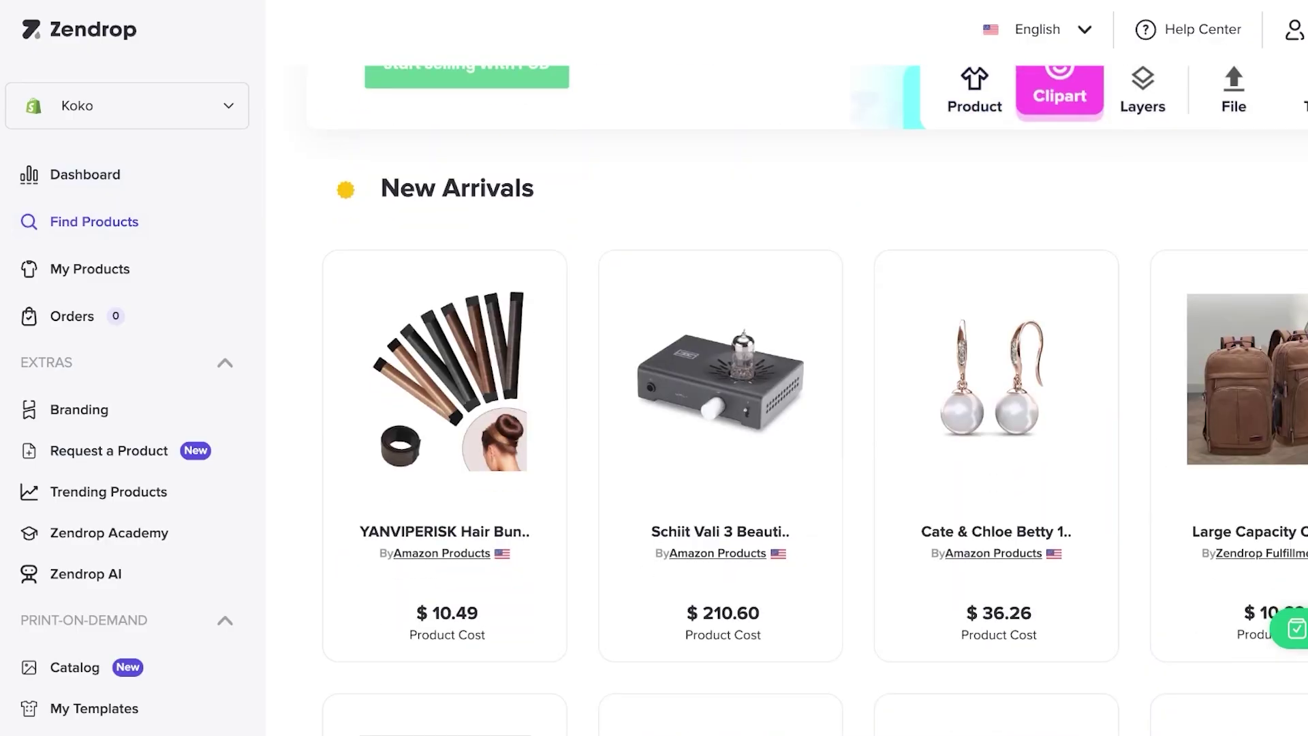
left_click(85, 174)
left_click(94, 221)
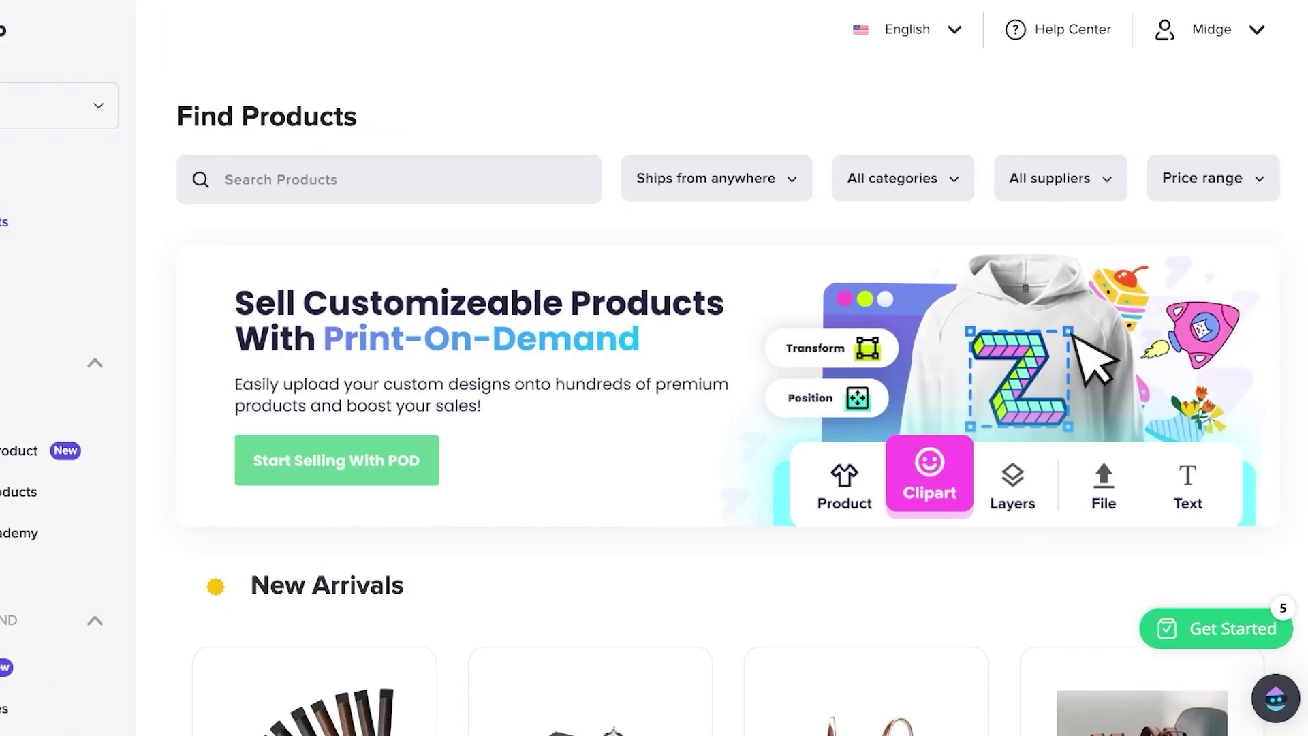
scroll(590, 340, "down", 10)
scroll(590, 341, "up", 7)
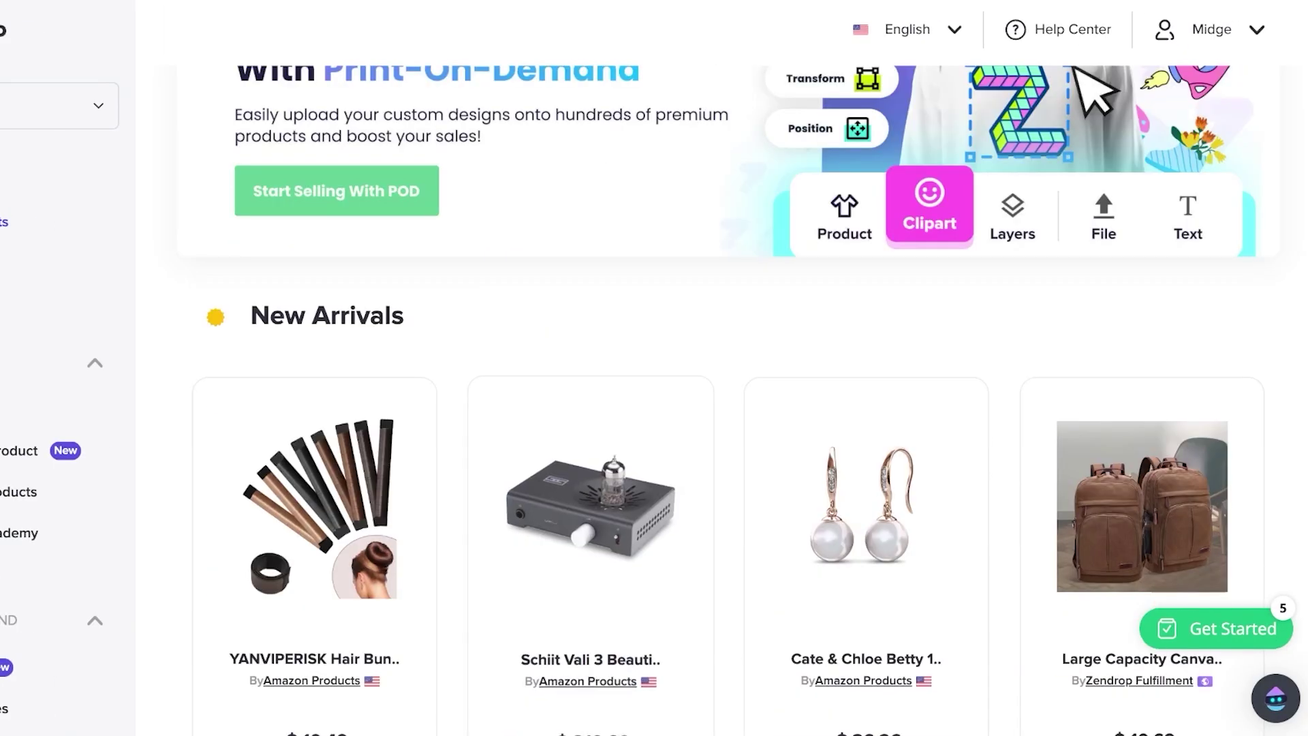
- Open the Fashion Rivet Flat Sandals product from the New Arrivals and view its variant pricing
scroll(592, 368, "up", 4)
scroll(591, 368, "down", 12)
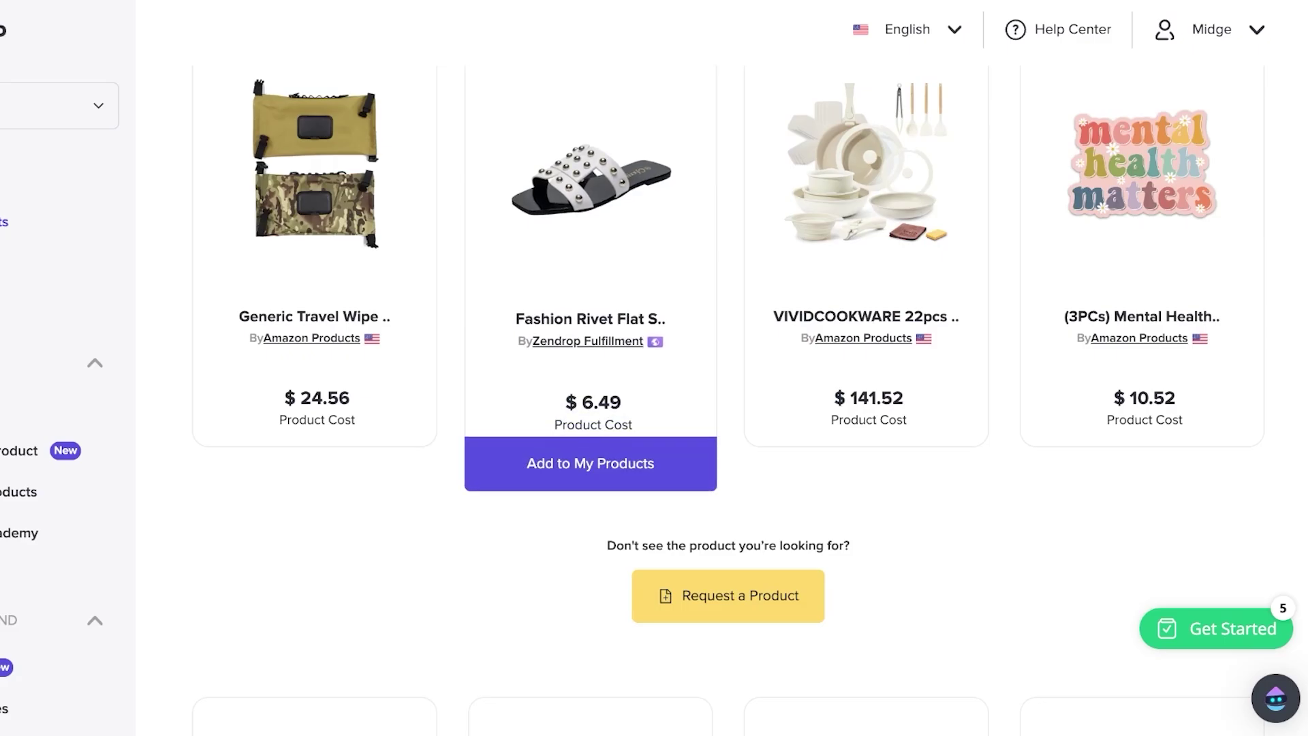
left_click(590, 272)
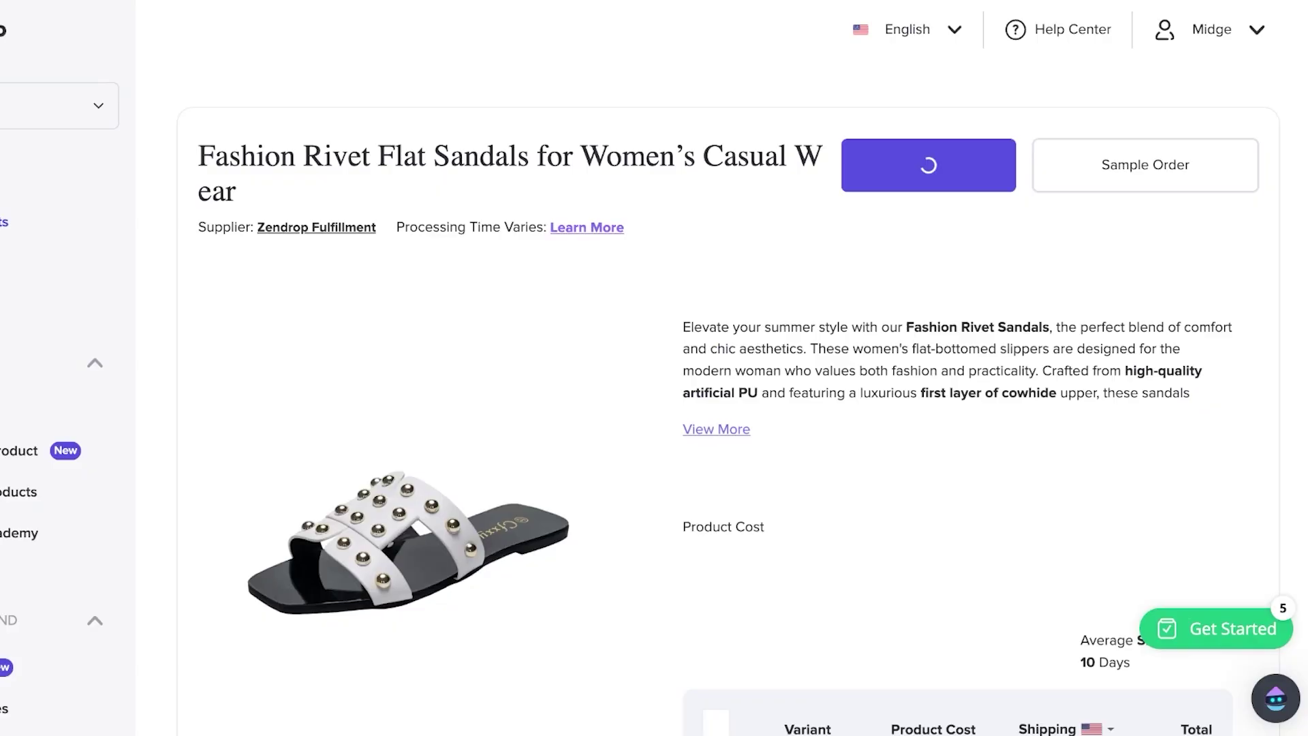
scroll(681, 476, "down", 4)
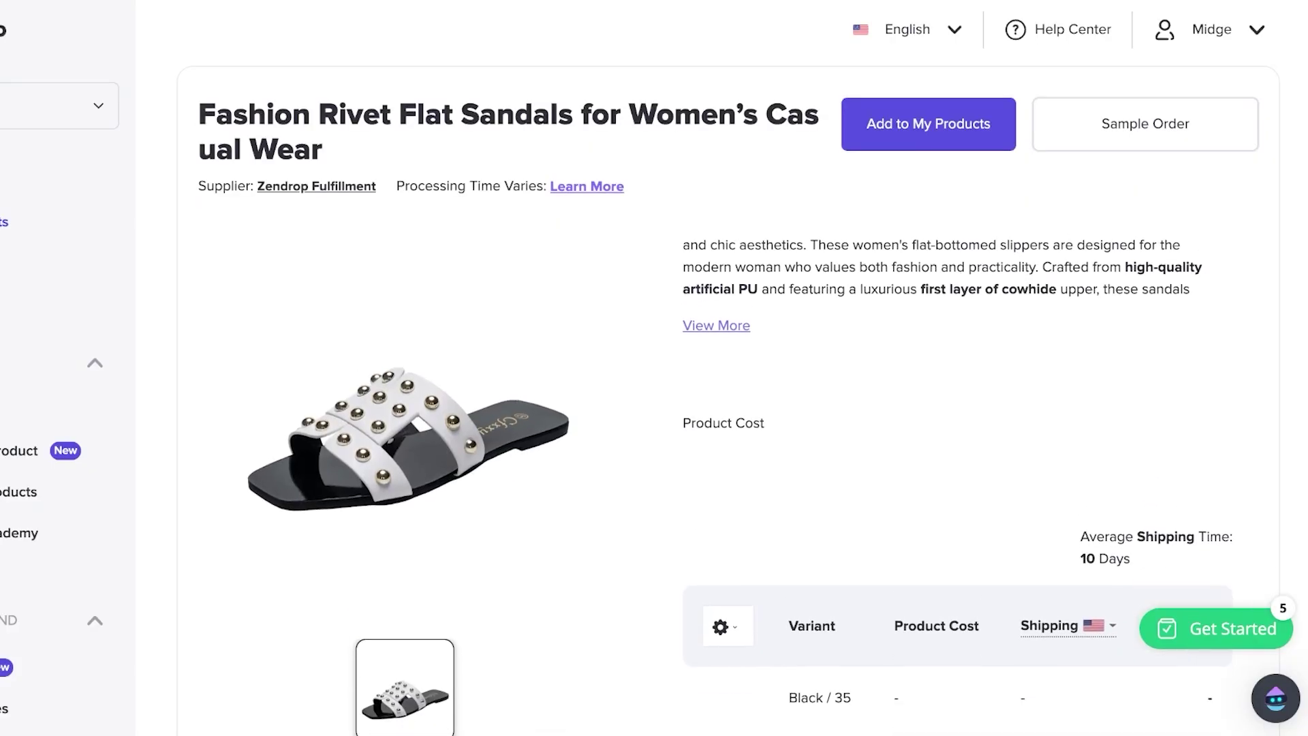
scroll(681, 477, "down", 1)
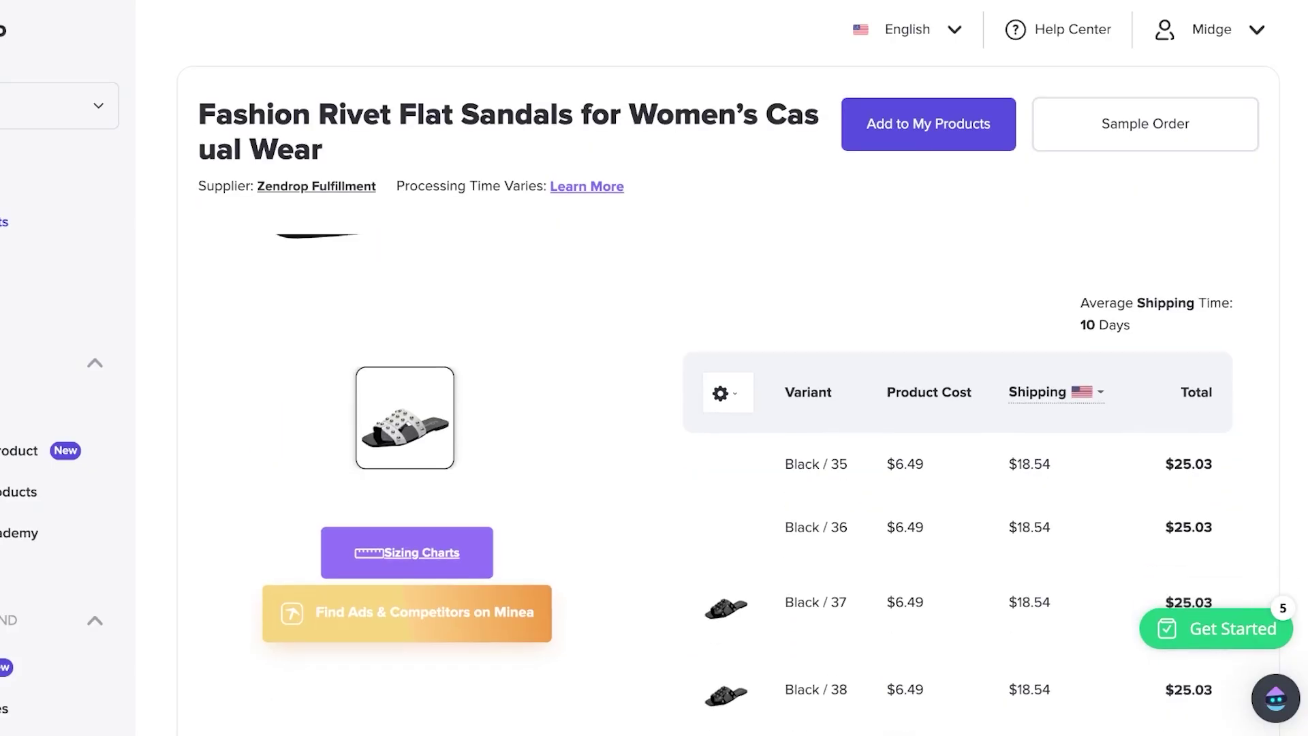
scroll(681, 477, "down", 1)
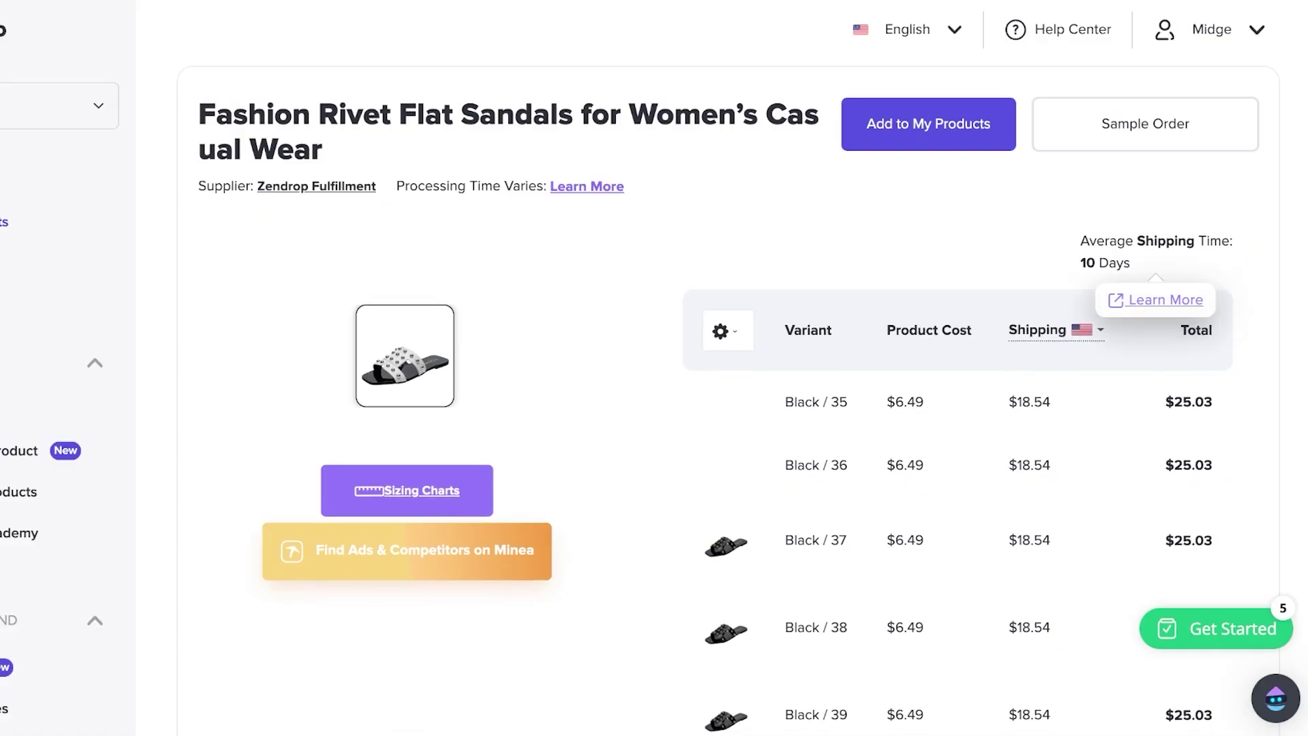
- Examine the sandals' shipping country choices and the product cost, shipping and total for each colour and size variant
left_click(1055, 329)
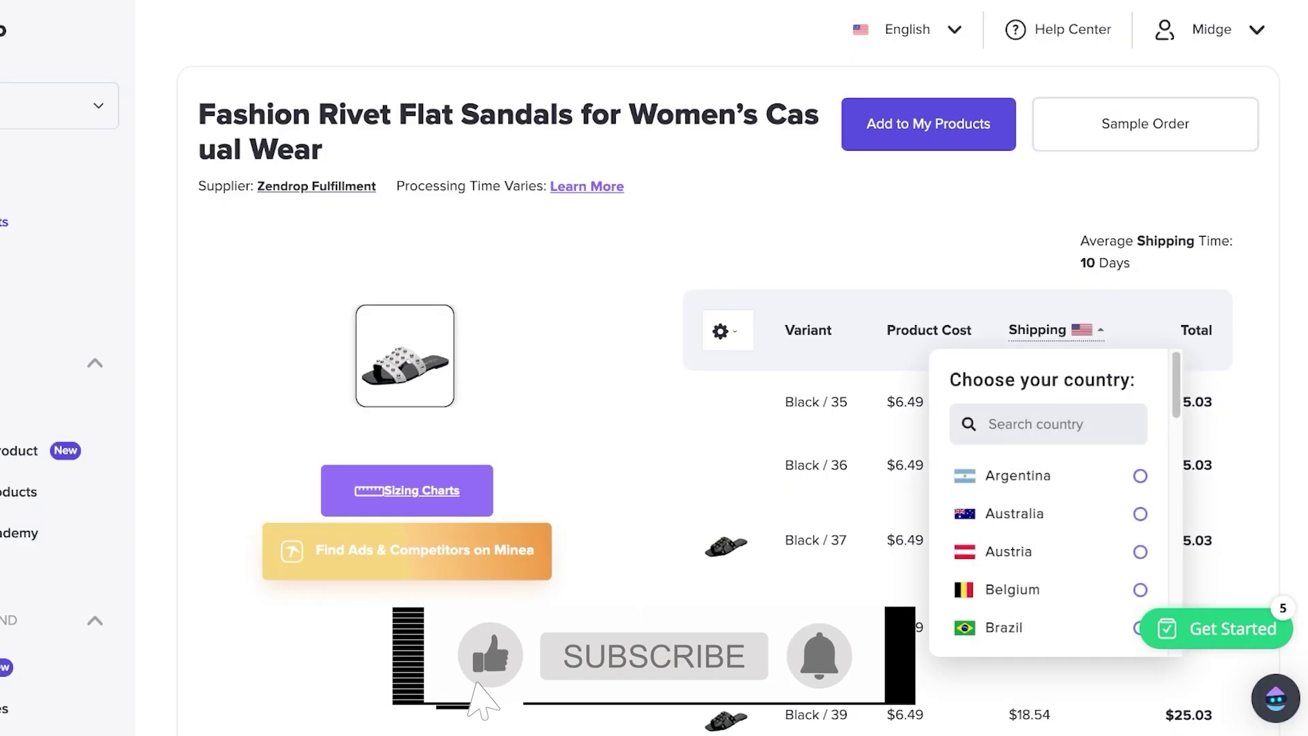
key("Escape")
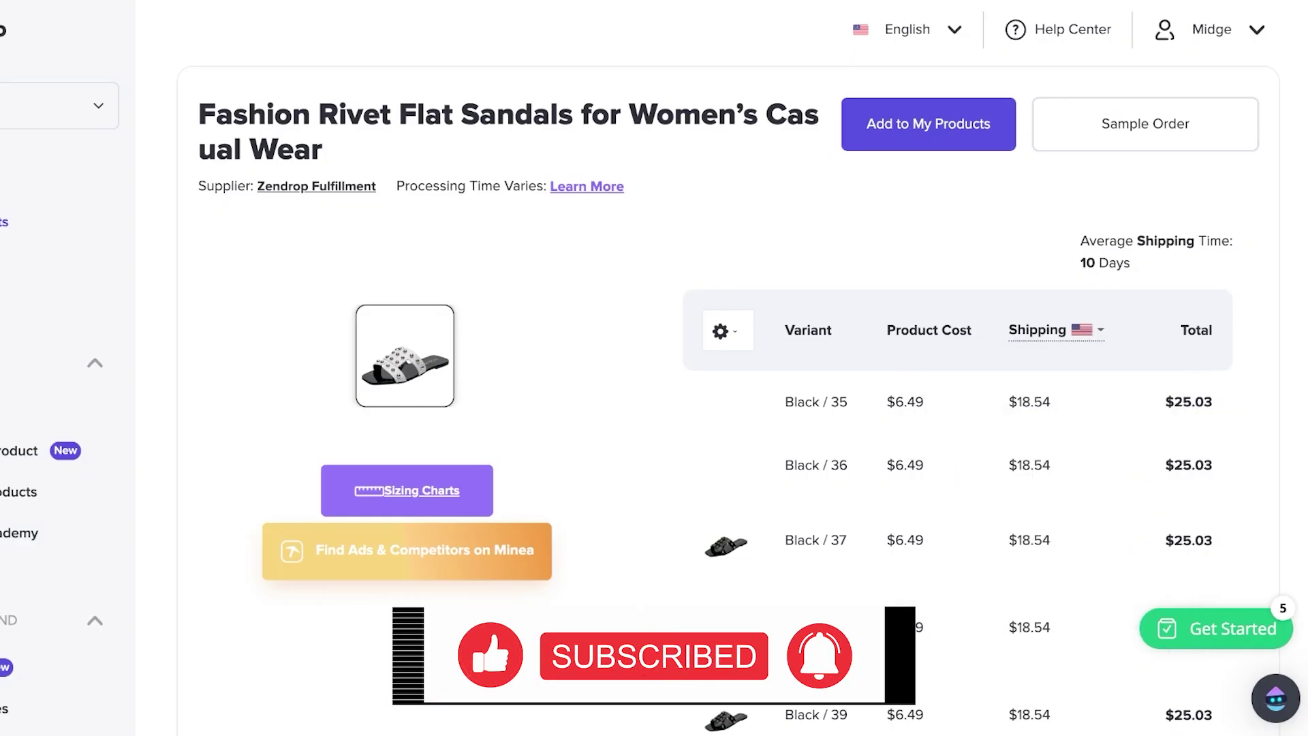
scroll(750, 477, "down", 4)
scroll(749, 477, "up", 4)
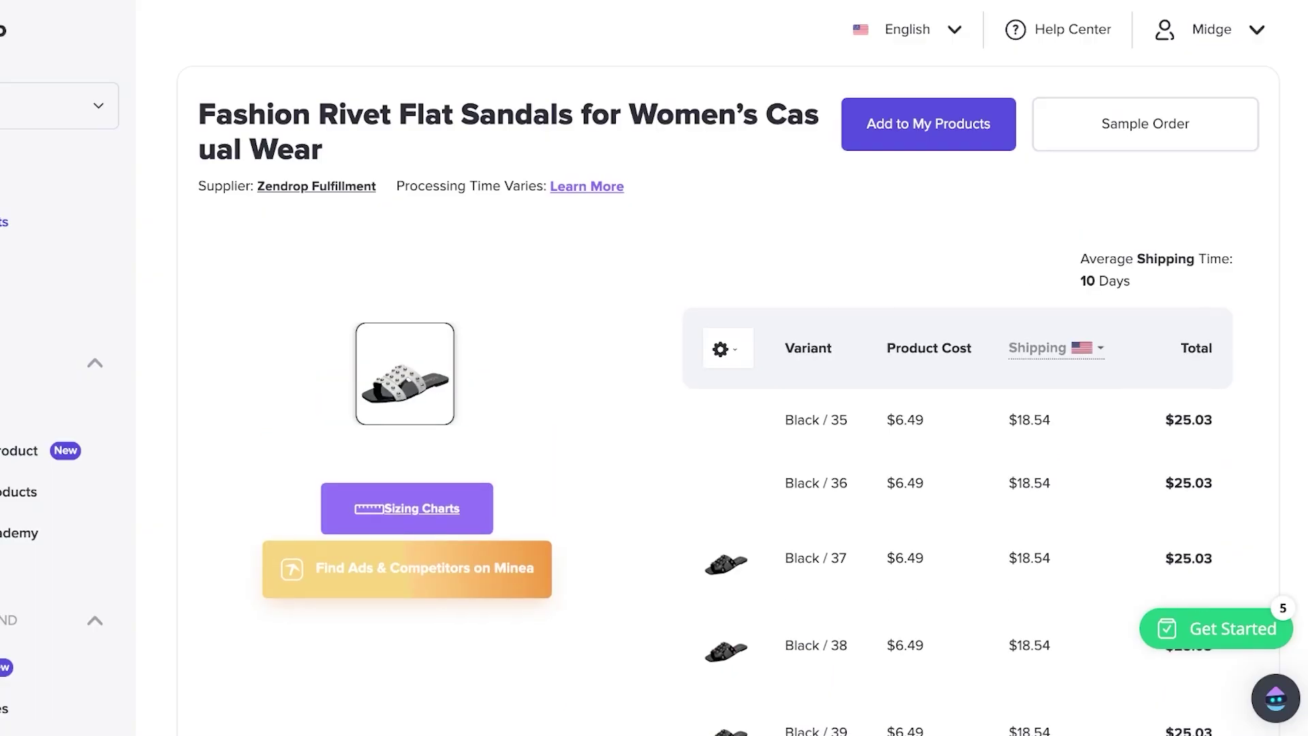
scroll(728, 477, "up", 6)
scroll(728, 477, "down", 15)
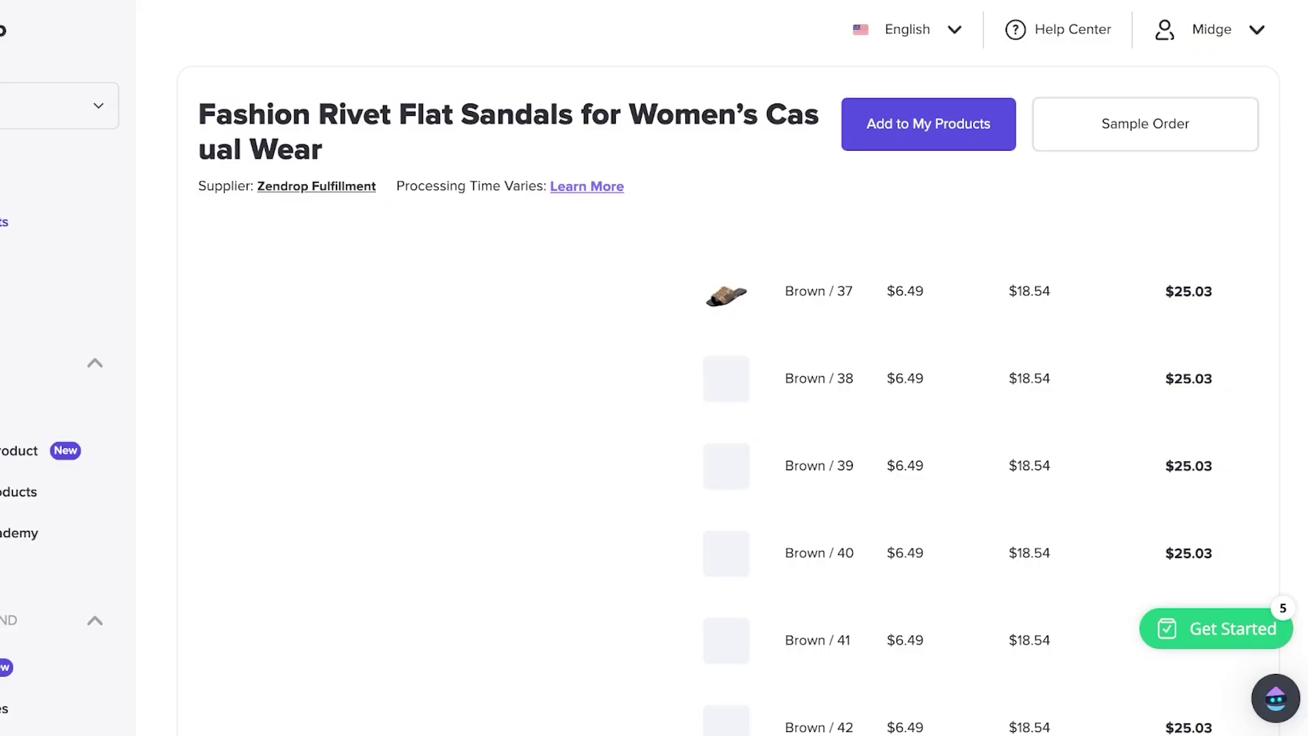
scroll(749, 477, "down", 7)
scroll(749, 476, "up", 20)
scroll(749, 476, "down", 10)
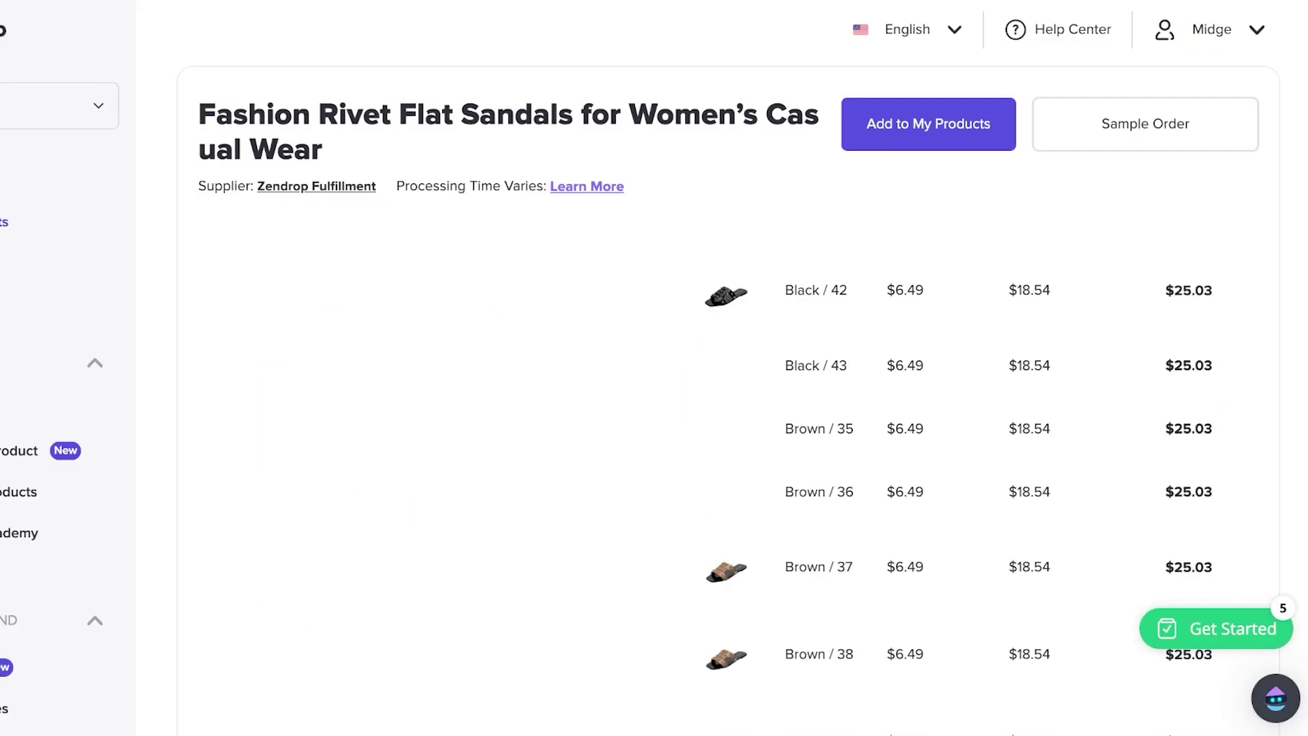
scroll(749, 477, "up", 12)
scroll(749, 477, "down", 2)
scroll(749, 476, "down", 4)
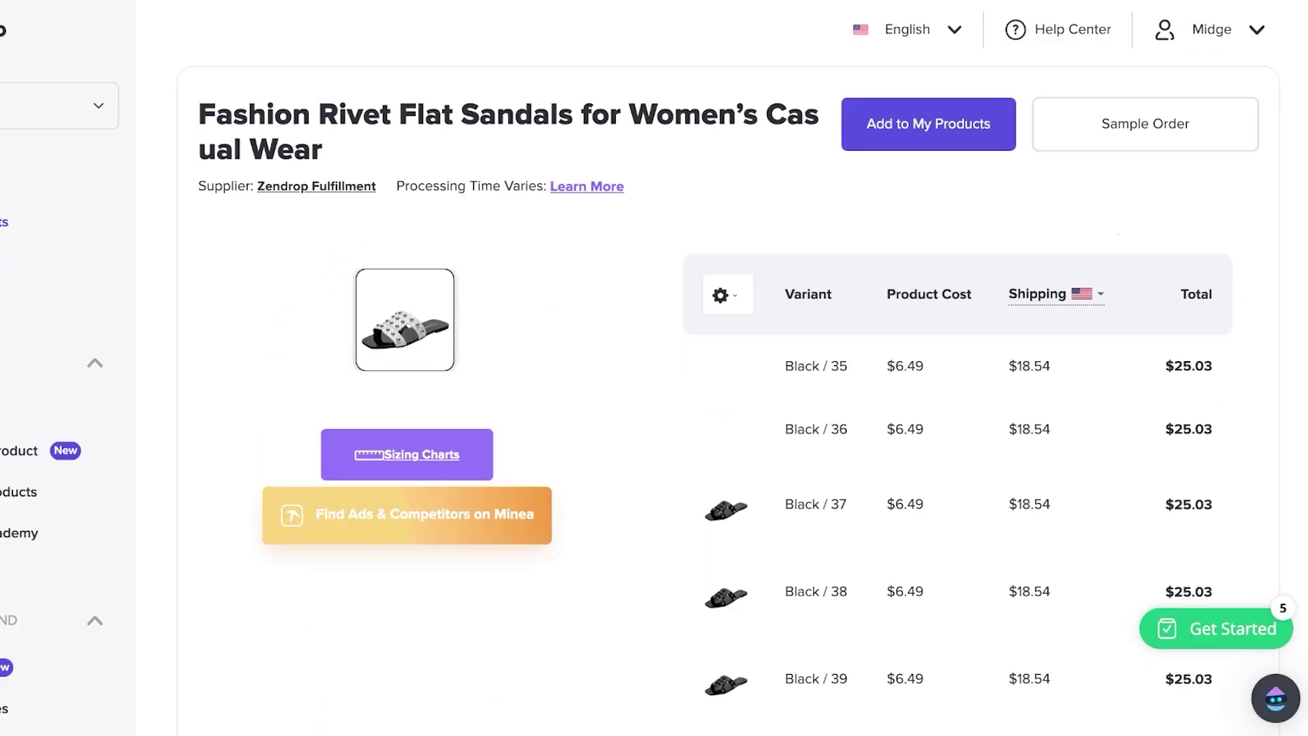
scroll(750, 477, "up", 7)
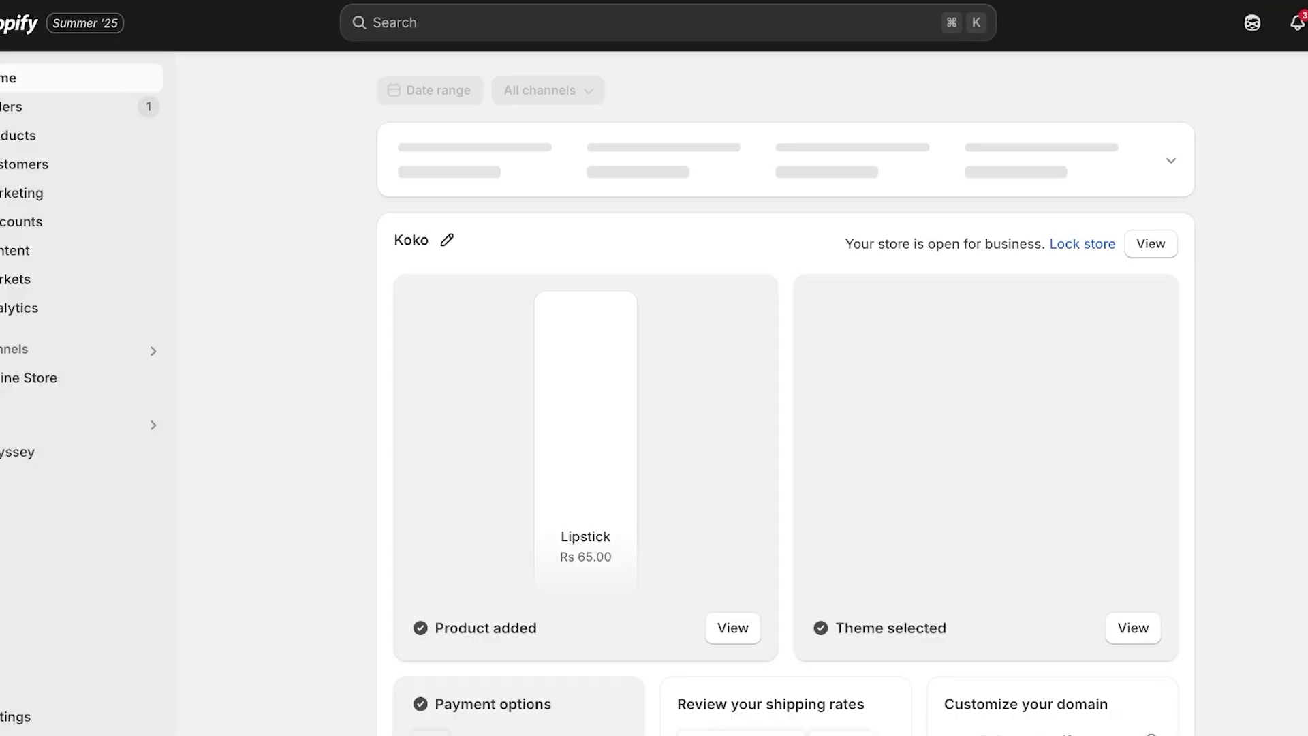
- Return to the Zendrop product page, look over the sandals' sample order form, and close it without ordering
left_click(217, 377)
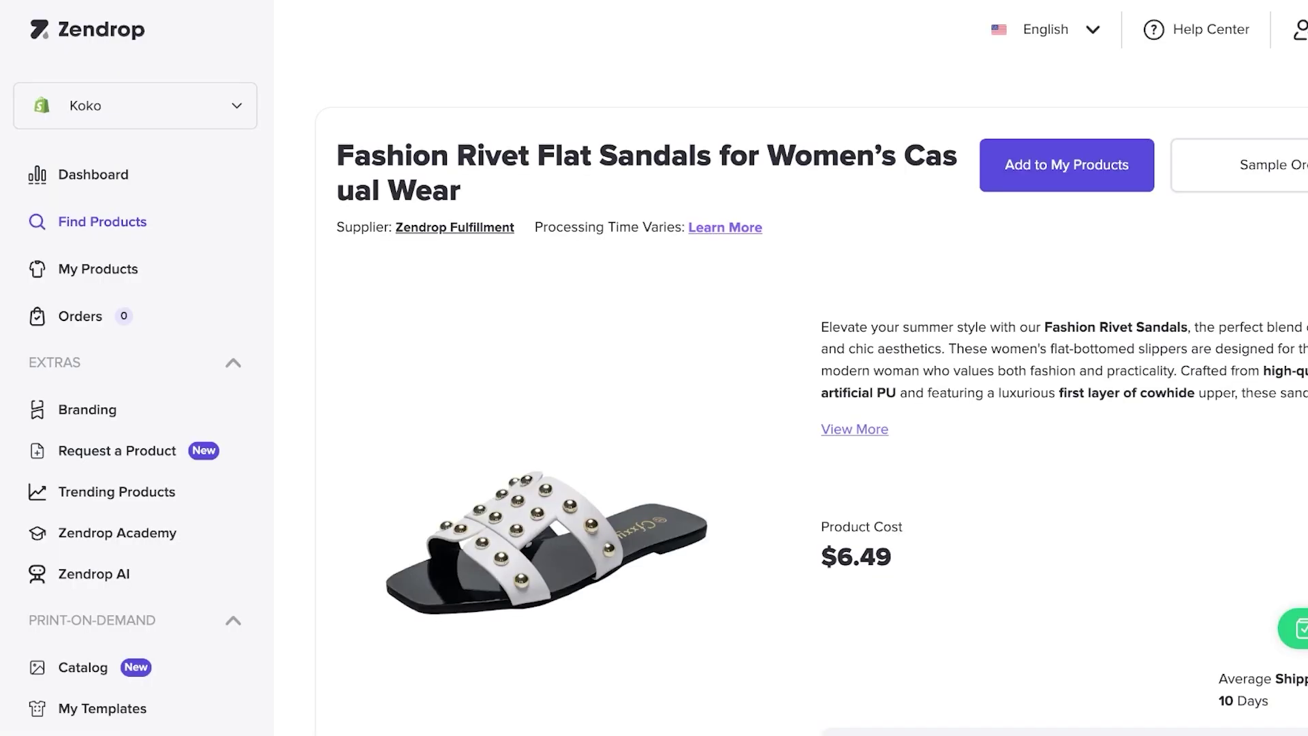
left_click(1264, 165)
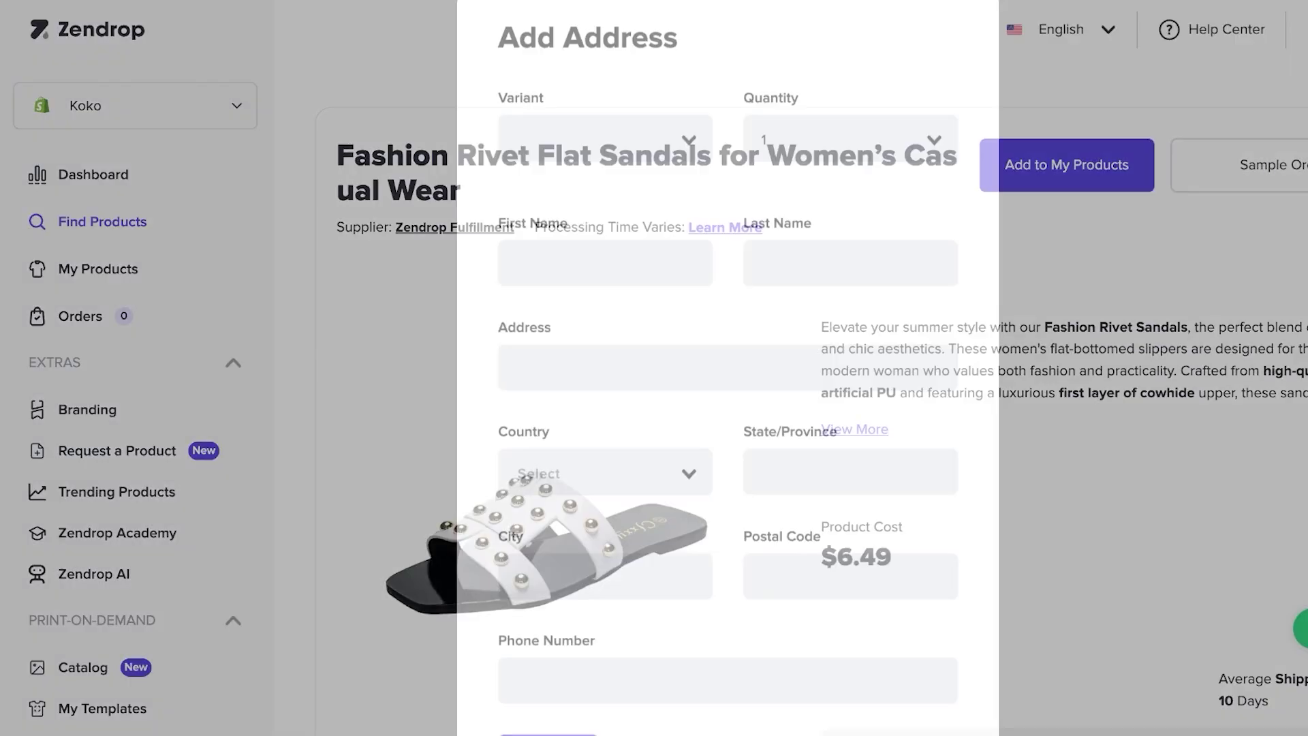
scroll(727, 368, "down", 2)
key("Escape")
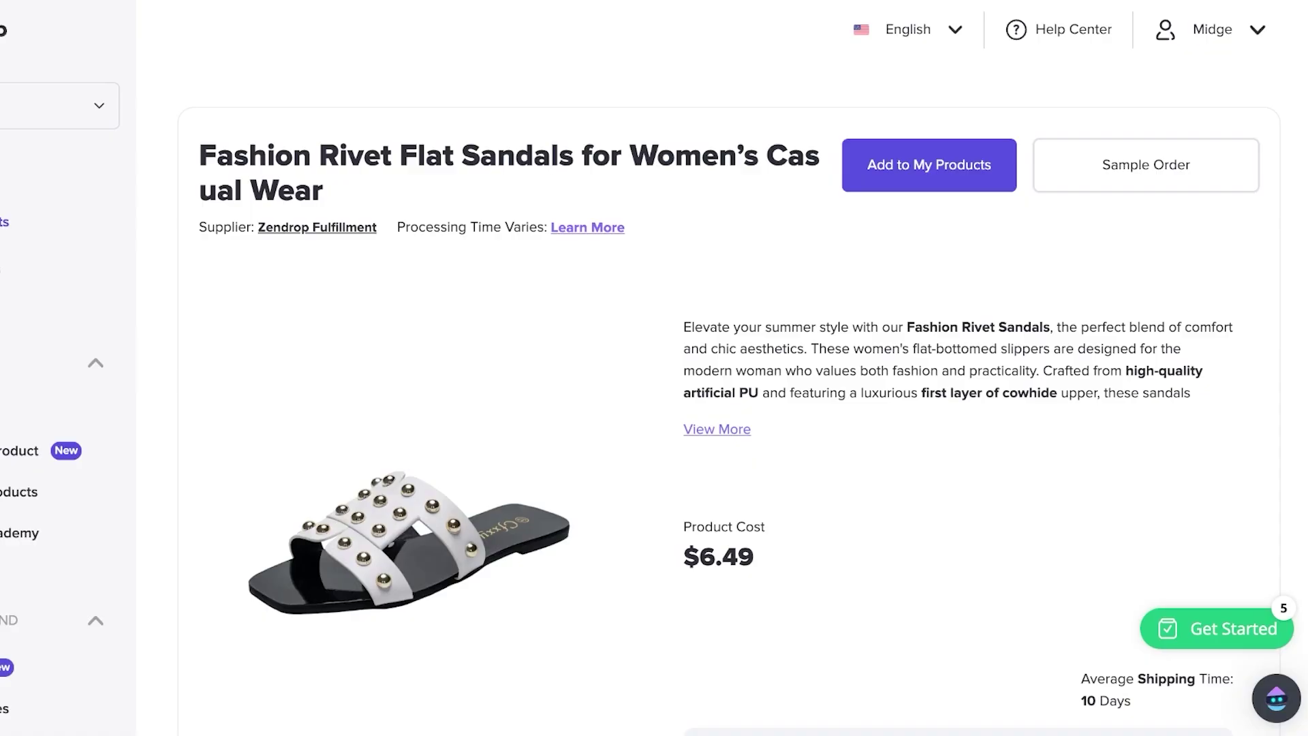
- Add the sandals to My Products and review the editable listing fields before publishing
scroll(957, 477, "down", 5)
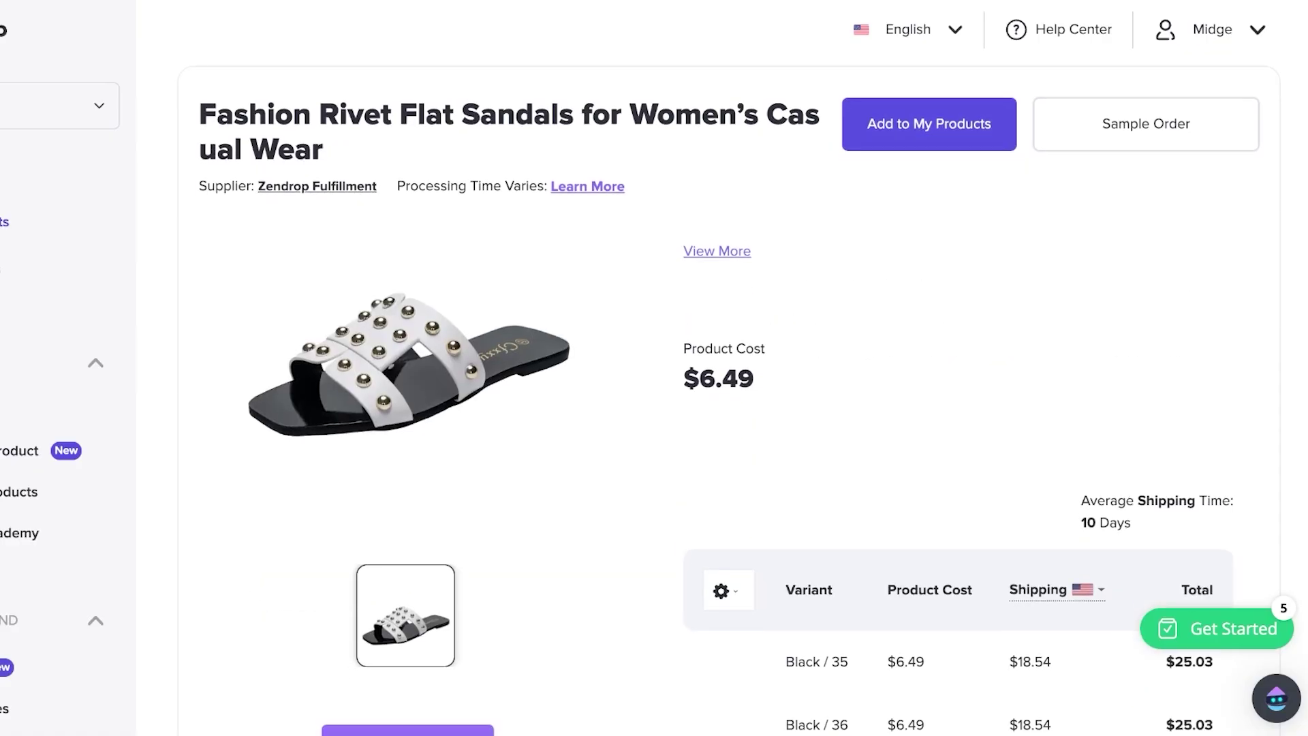
scroll(728, 477, "up", 5)
left_click(929, 165)
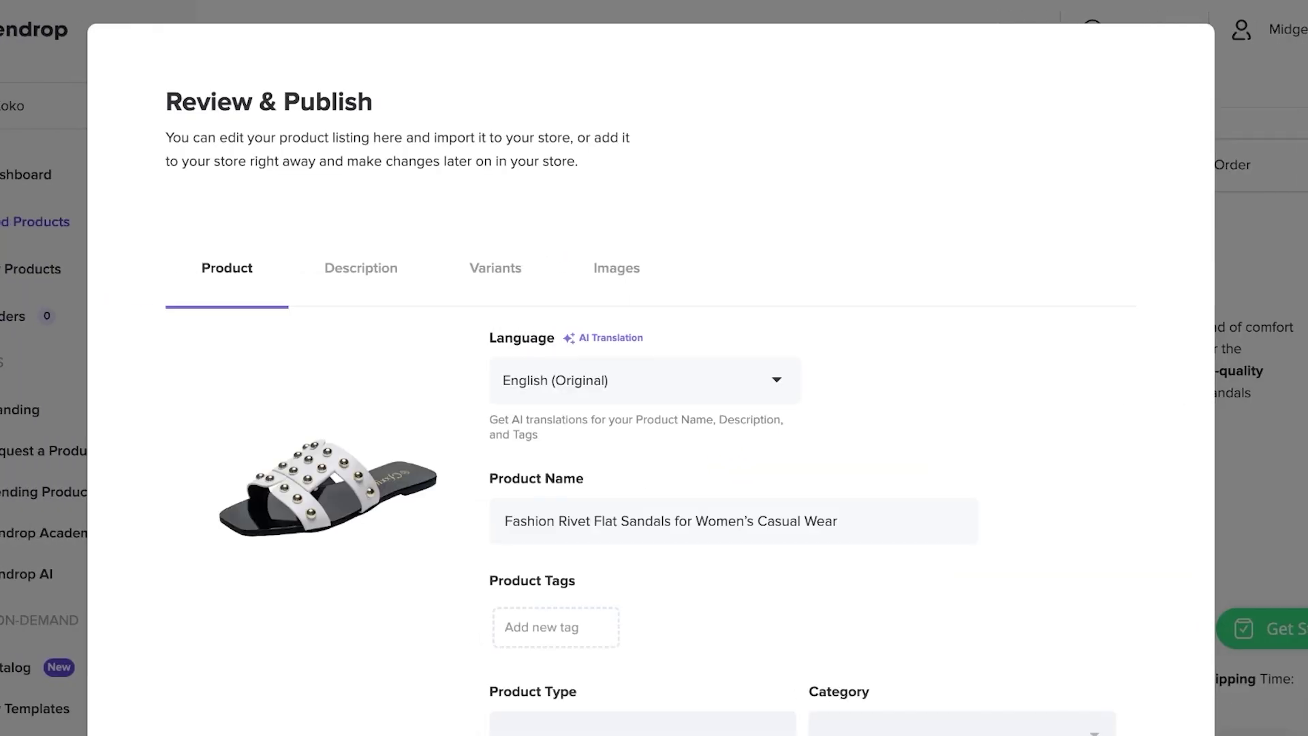
scroll(651, 368, "down", 4)
scroll(650, 368, "up", 3)
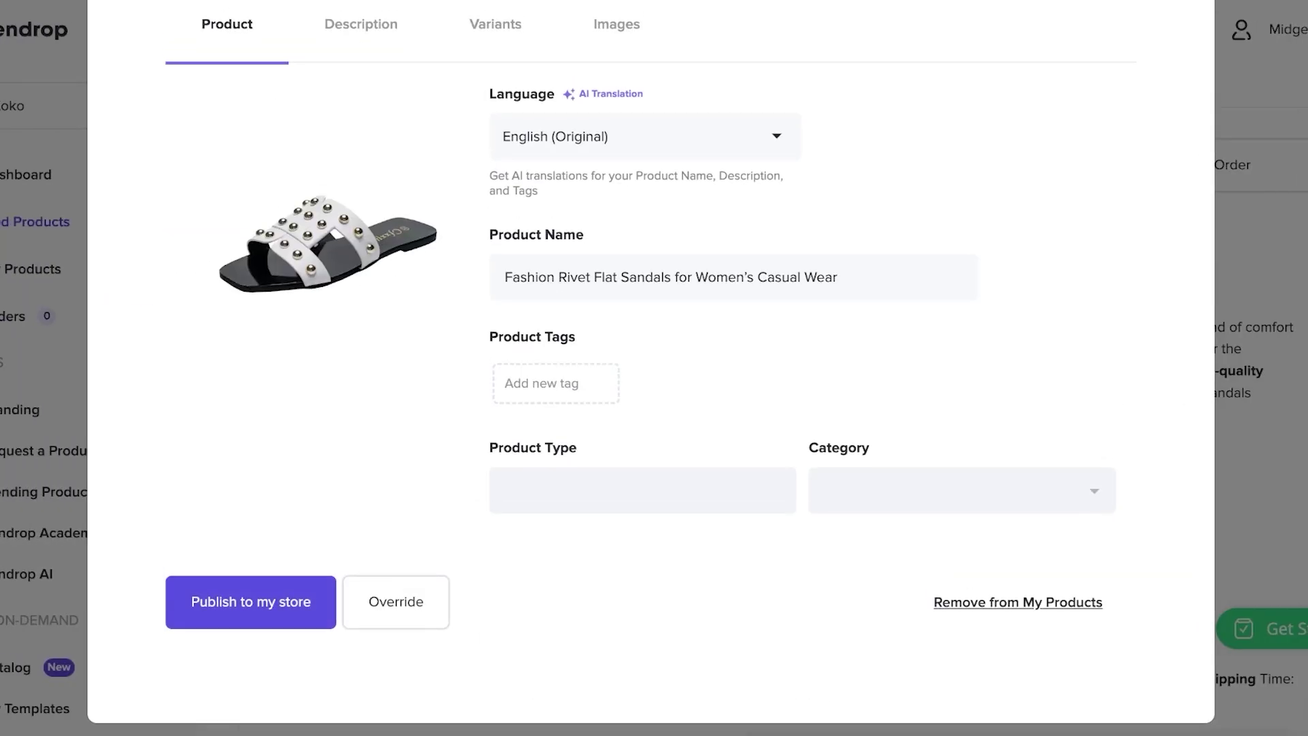
scroll(362, 206, "down", 1)
scroll(361, 206, "up", 1)
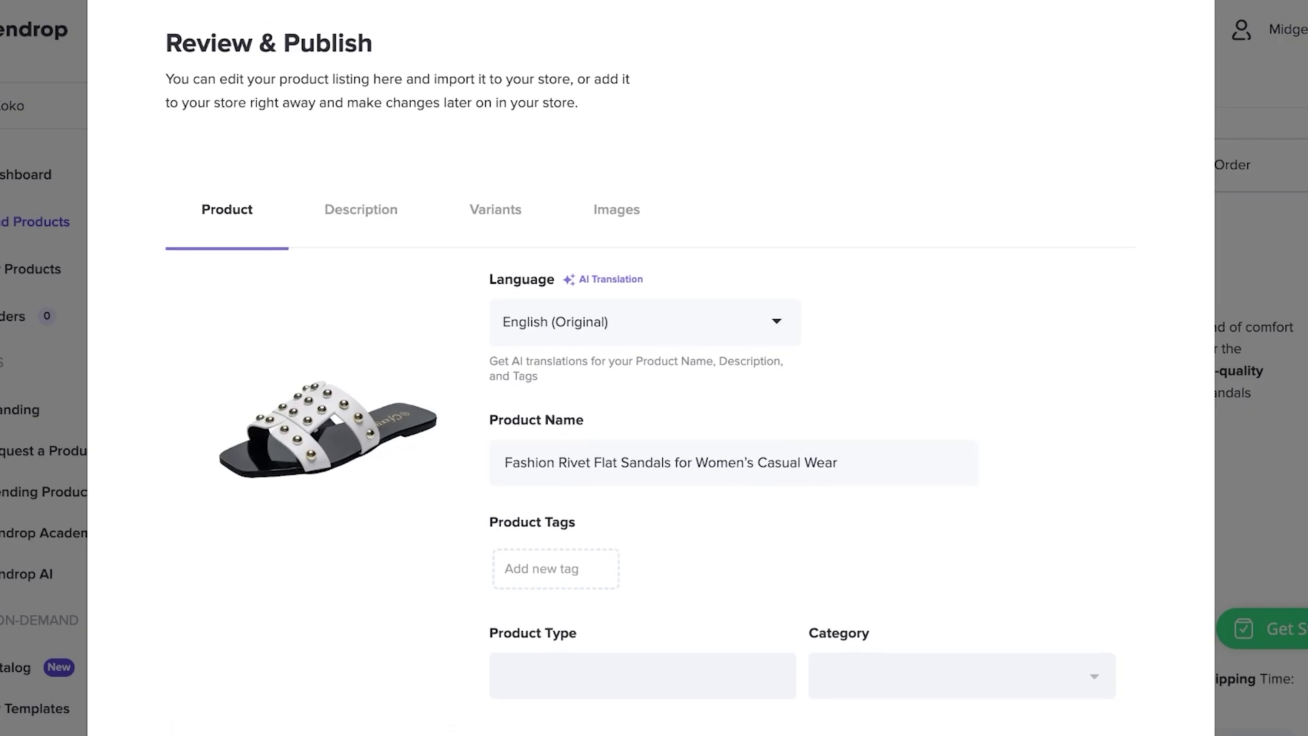
scroll(650, 368, "down", 1)
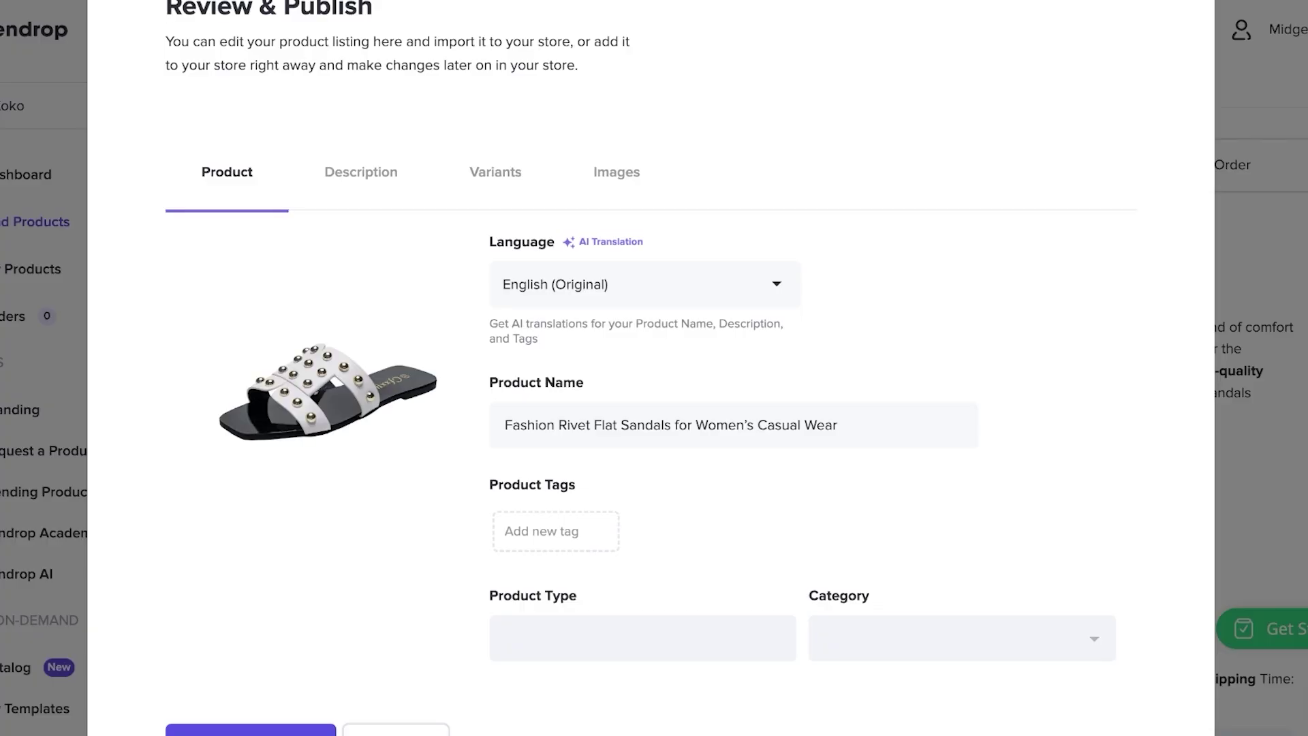
- Rename the product "Rivet Slides", add the tag "Shoes" and set the product type to "Shoes"
triple_click(671, 424)
key("BackSpace")
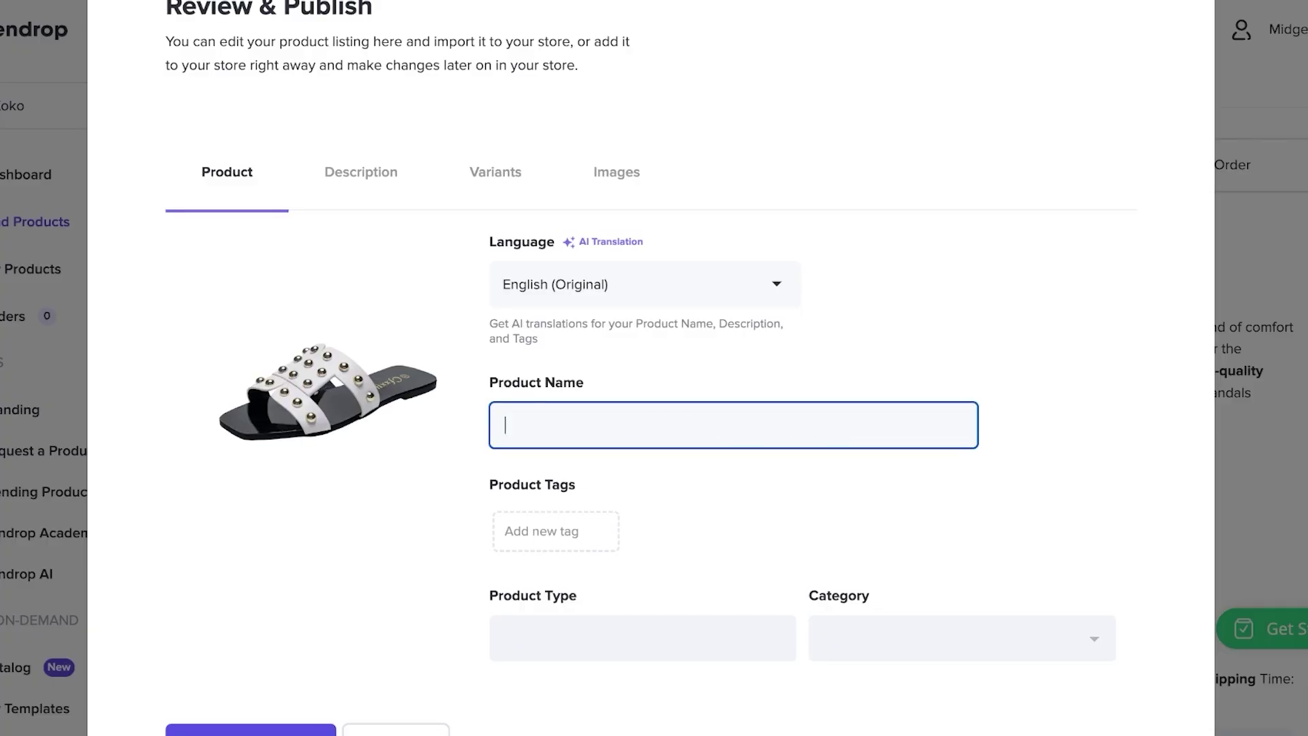
type("Rivet Slides")
key("Tab")
type("Shoes")
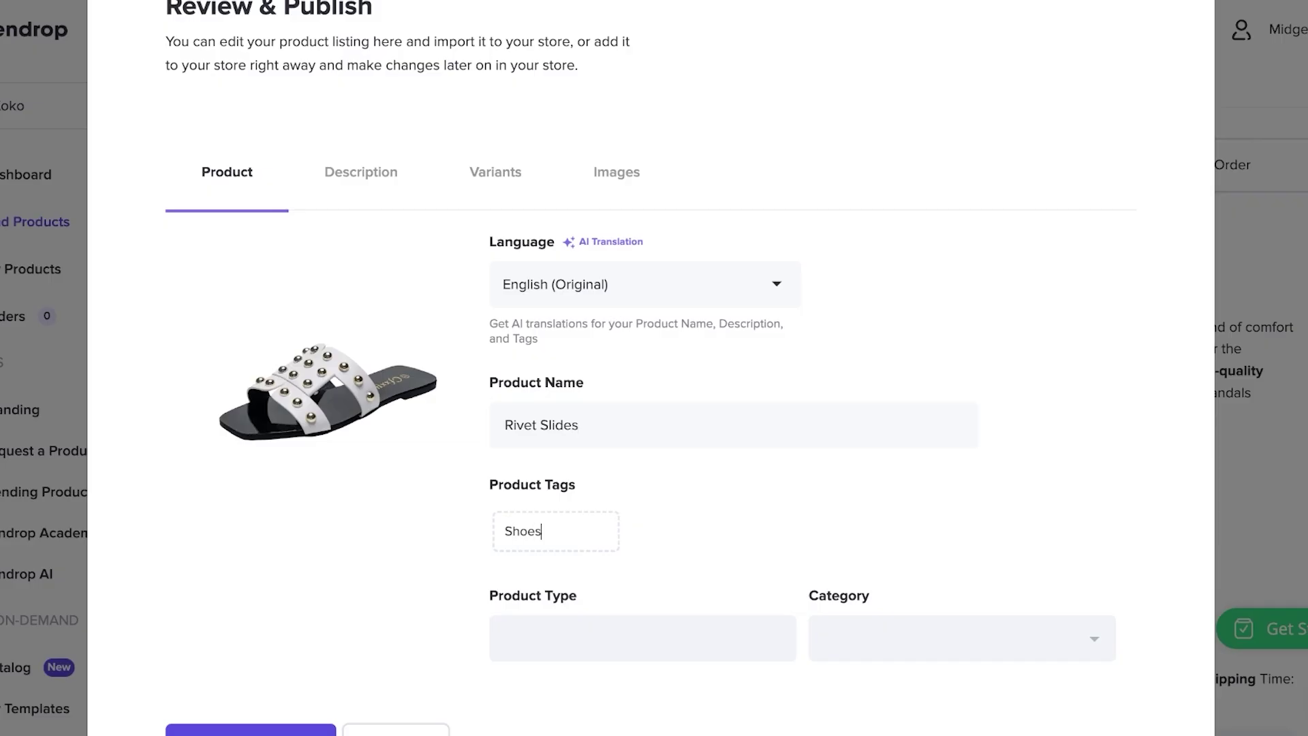
key("Tab")
type("Shoes")
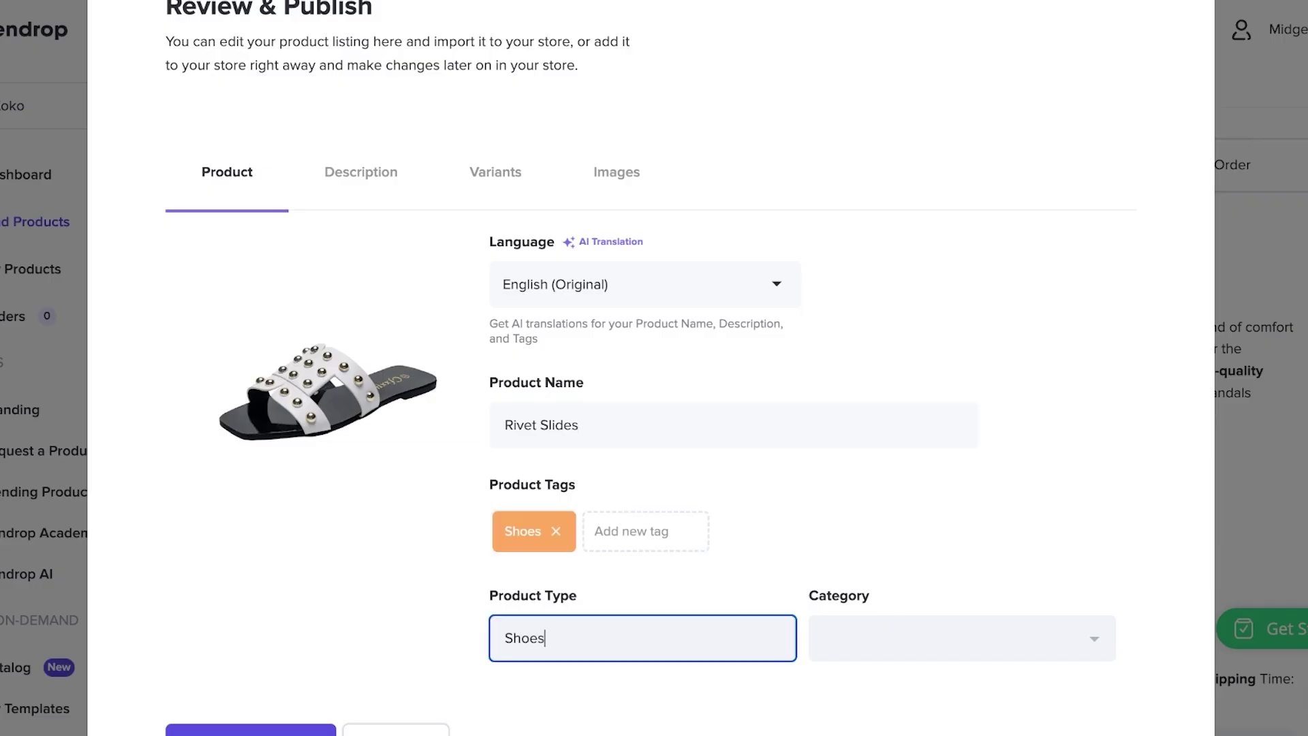
key("Tab")
- In the product description, delete the "Check out the stunning visuals" line and all the sandal photos below it
scroll(496, 172, "down", 2)
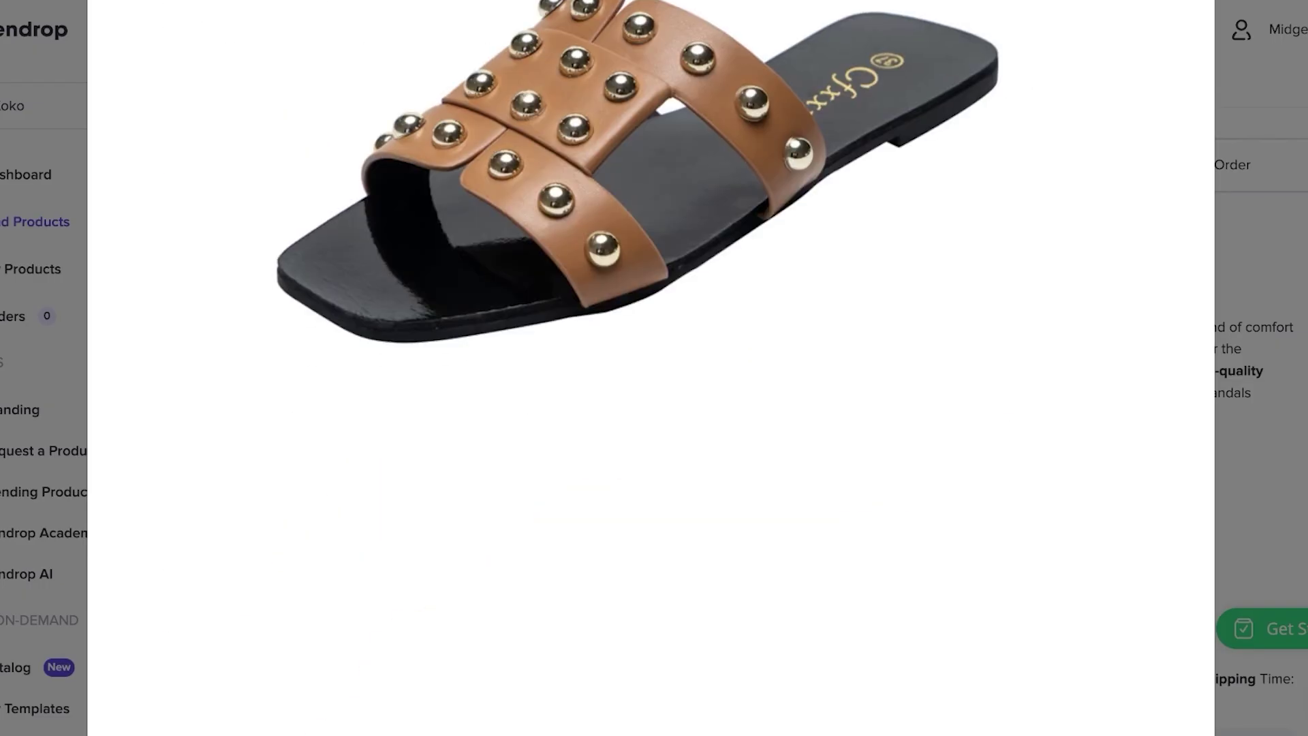
scroll(651, 368, "down", 20)
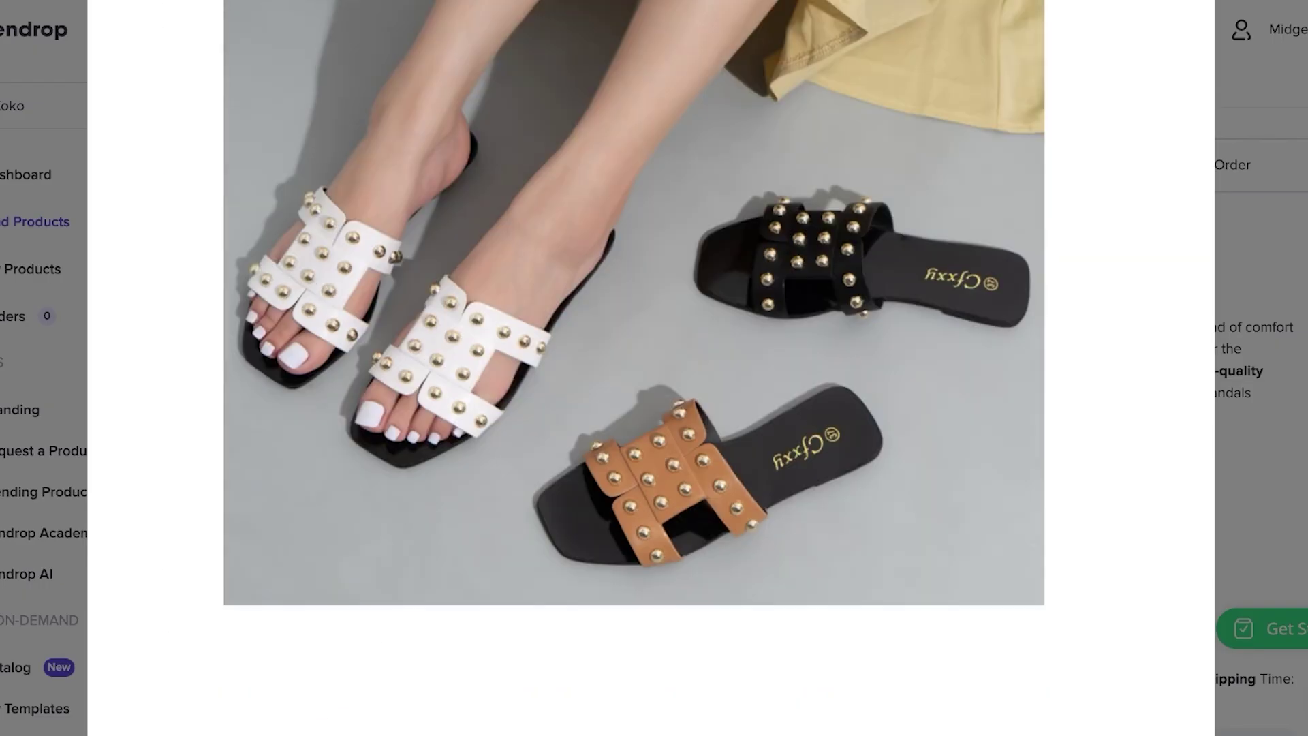
scroll(633, 368, "down", 10)
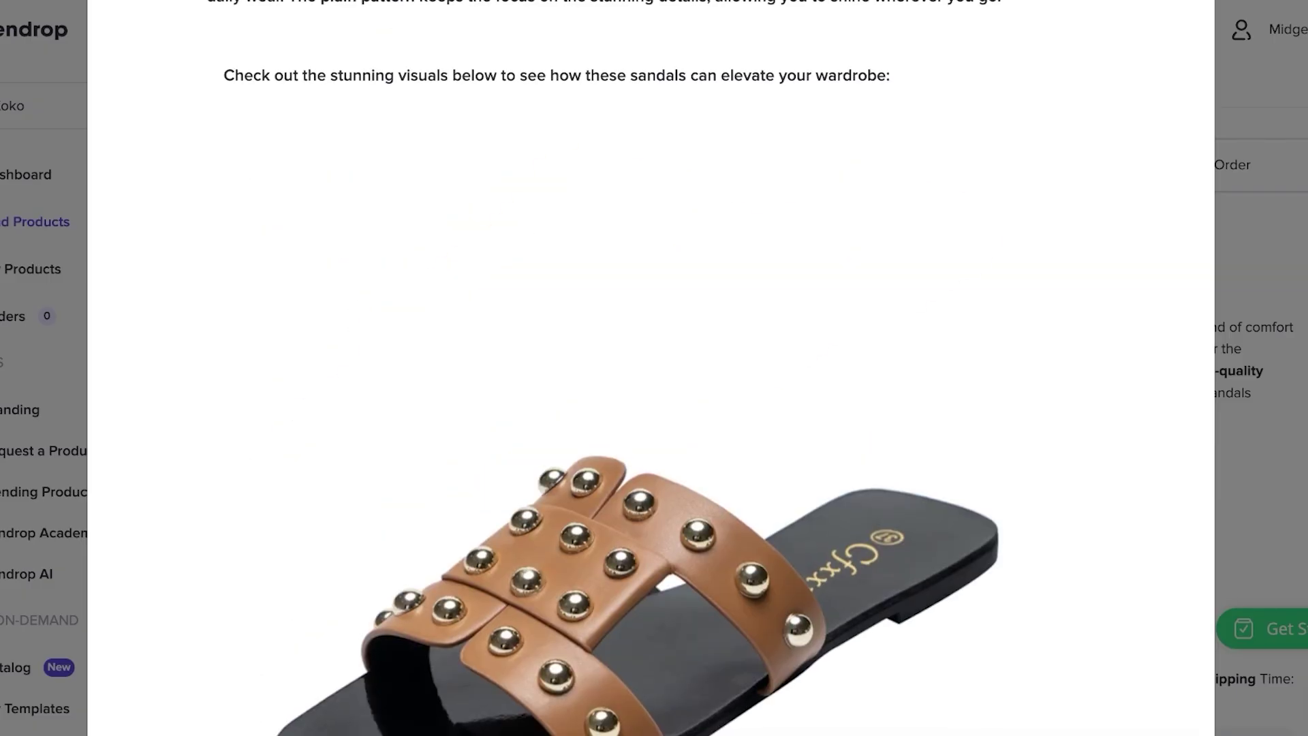
triple_click(545, 75)
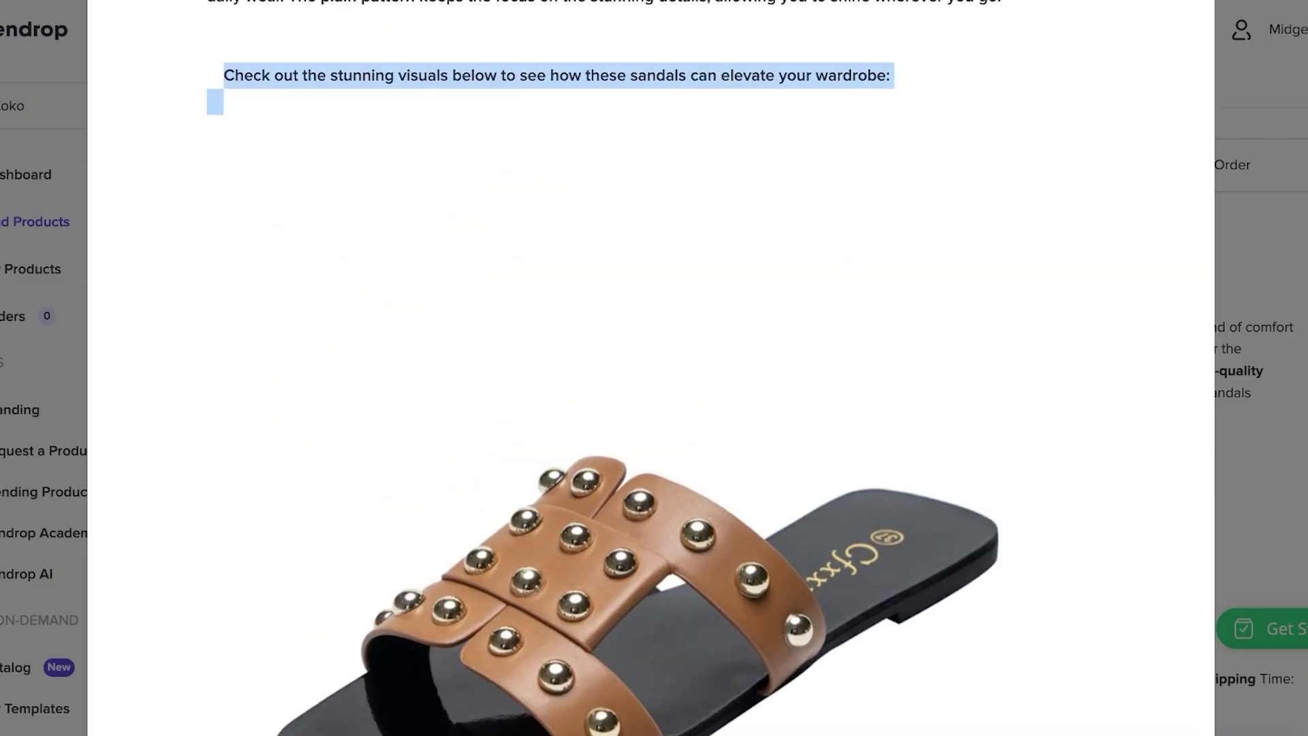
left_click_drag(214, 102, 208, 408)
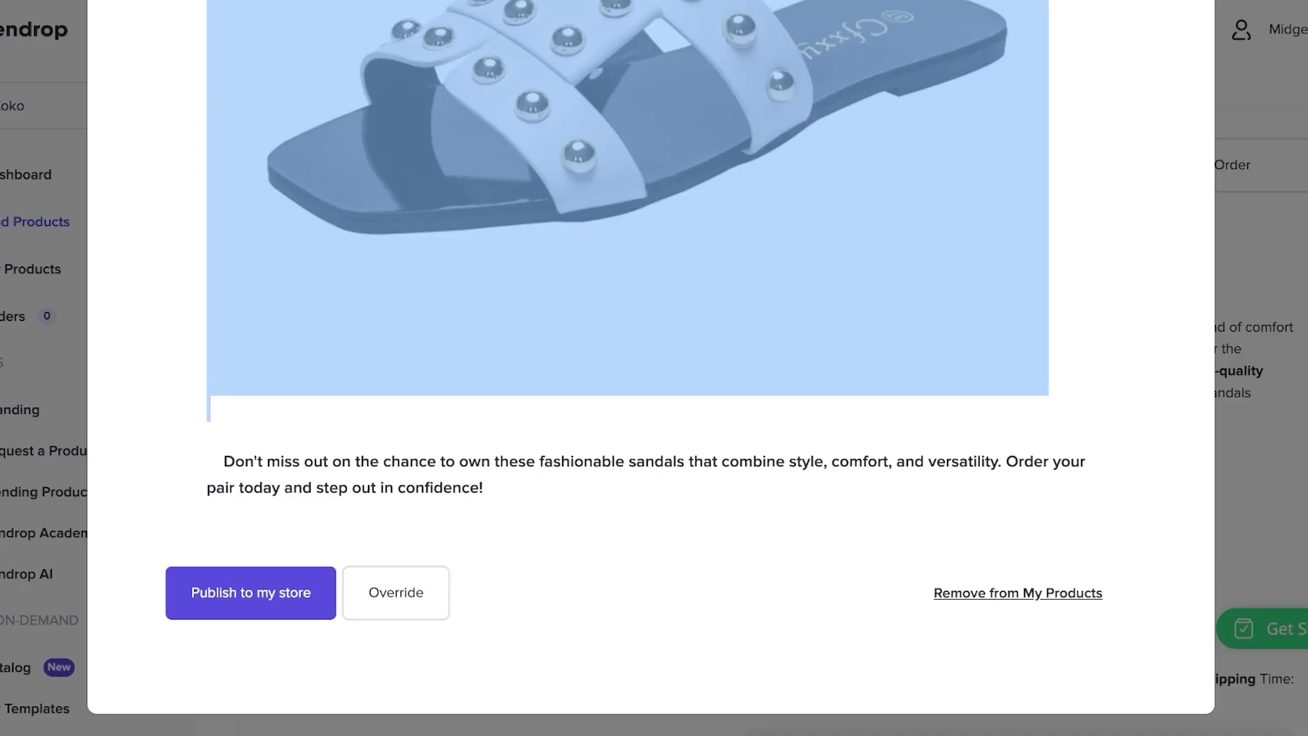
key("BackSpace")
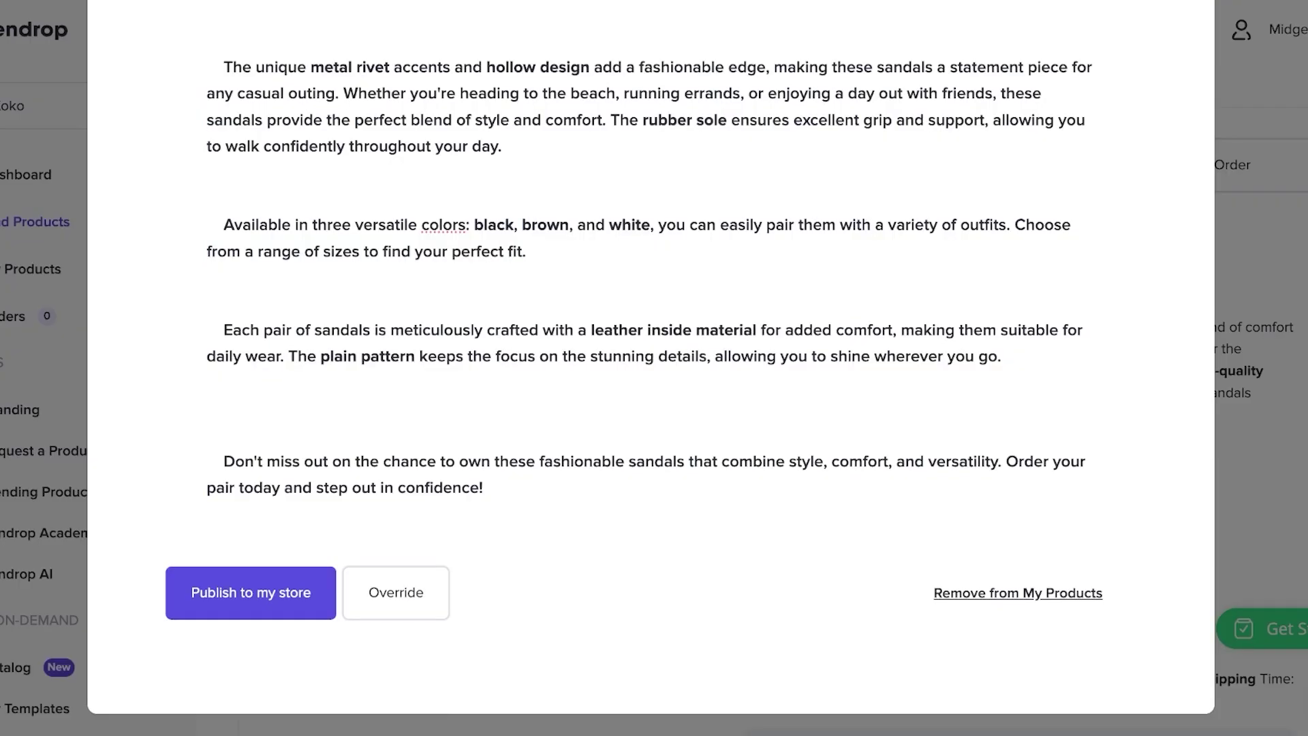
- Delete the description's last three paragraphs and remove the word "Fashion" before "Rivet Sandals" in the opening sentence
left_click_drag(482, 488, 208, 383)
key("BackSpace")
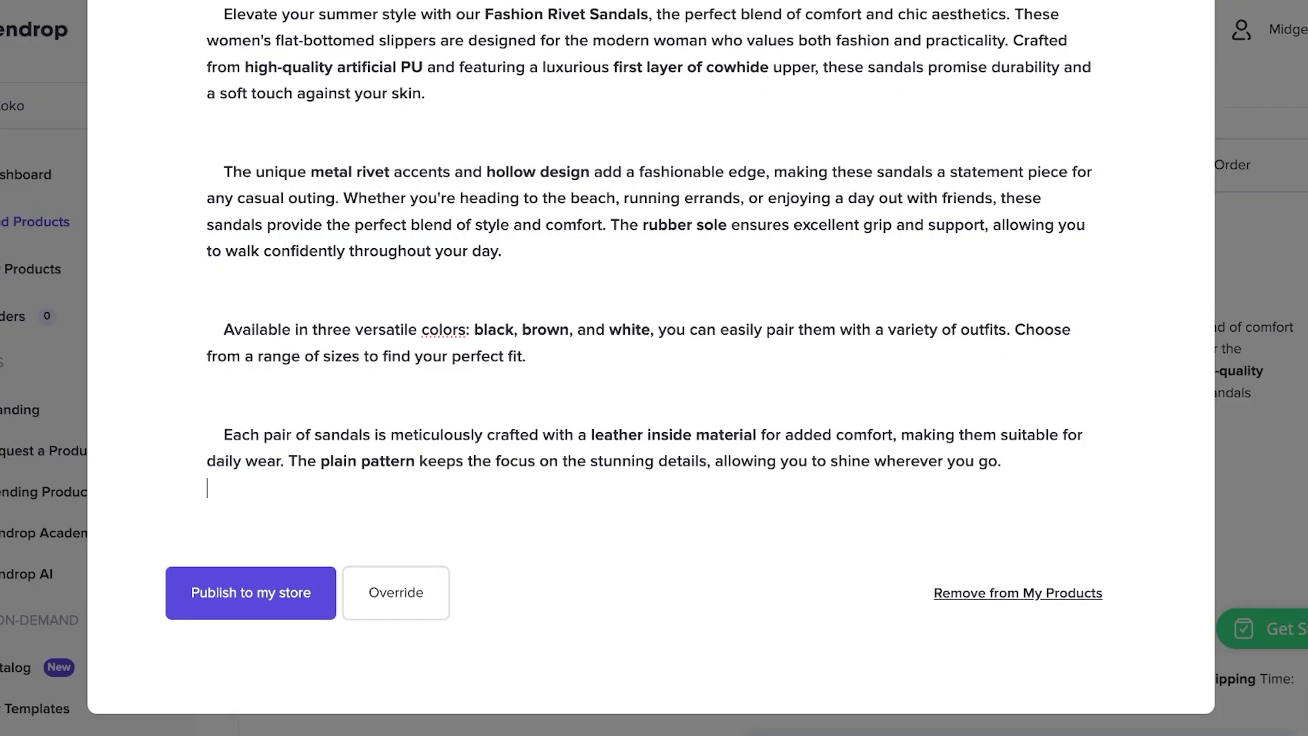
left_click_drag(1002, 461, 207, 303)
key("BackSpace")
scroll(651, 368, "up", 1)
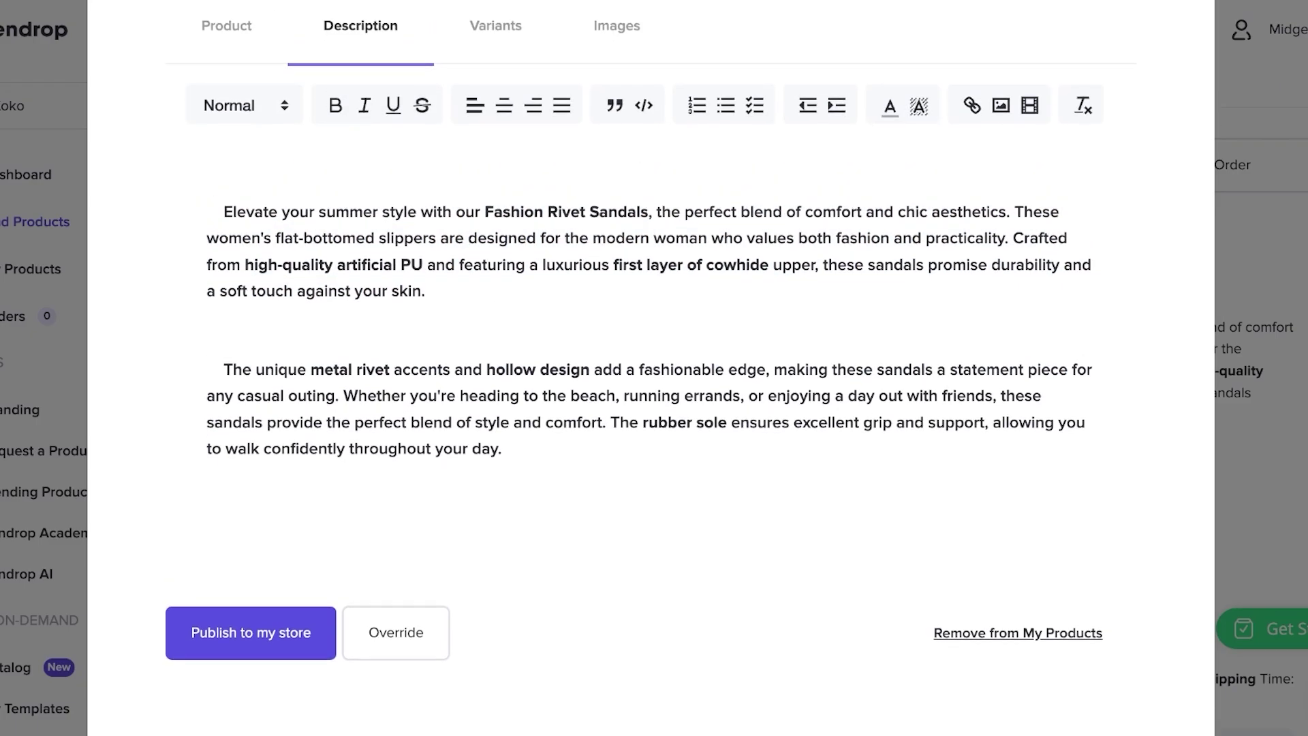
double_click(513, 212)
key("BackSpace")
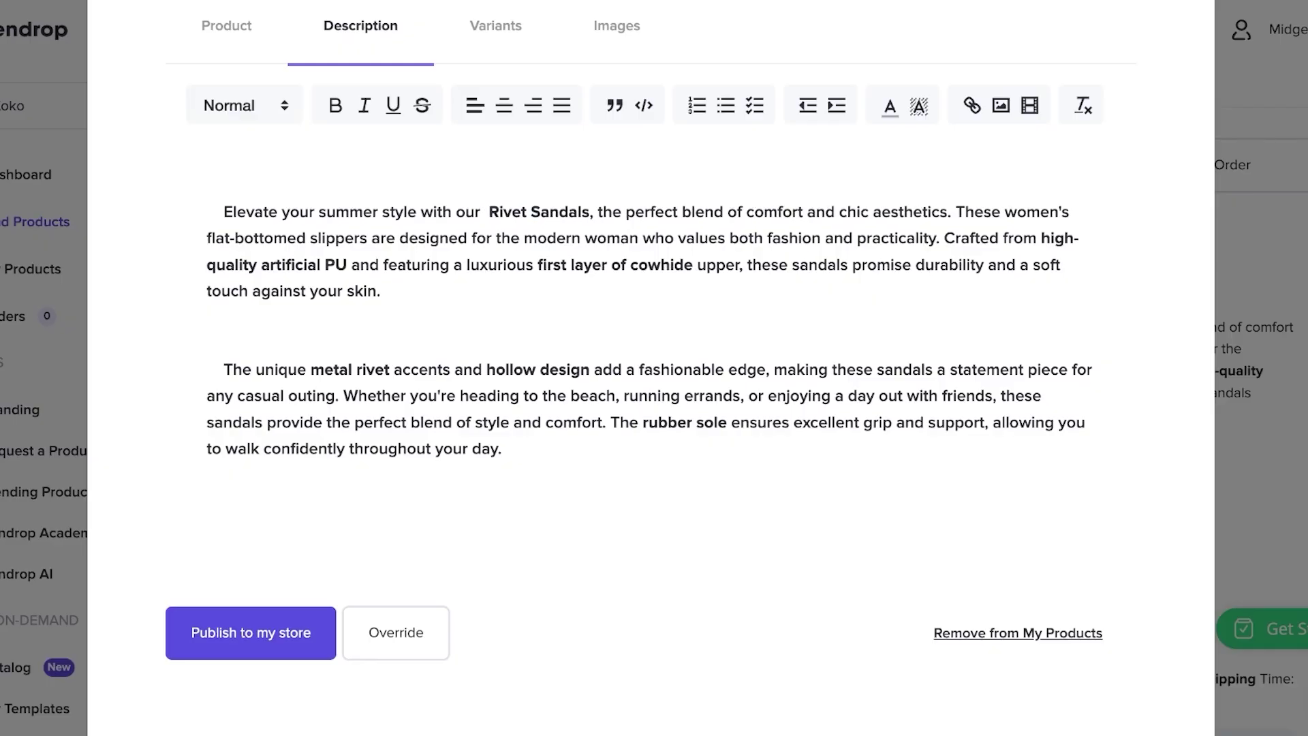
- Delete the rubber sole sentence and the sentence about women's flat-bottomed slippers from the description
left_click(207, 318)
left_click_drag(501, 448, 493, 395)
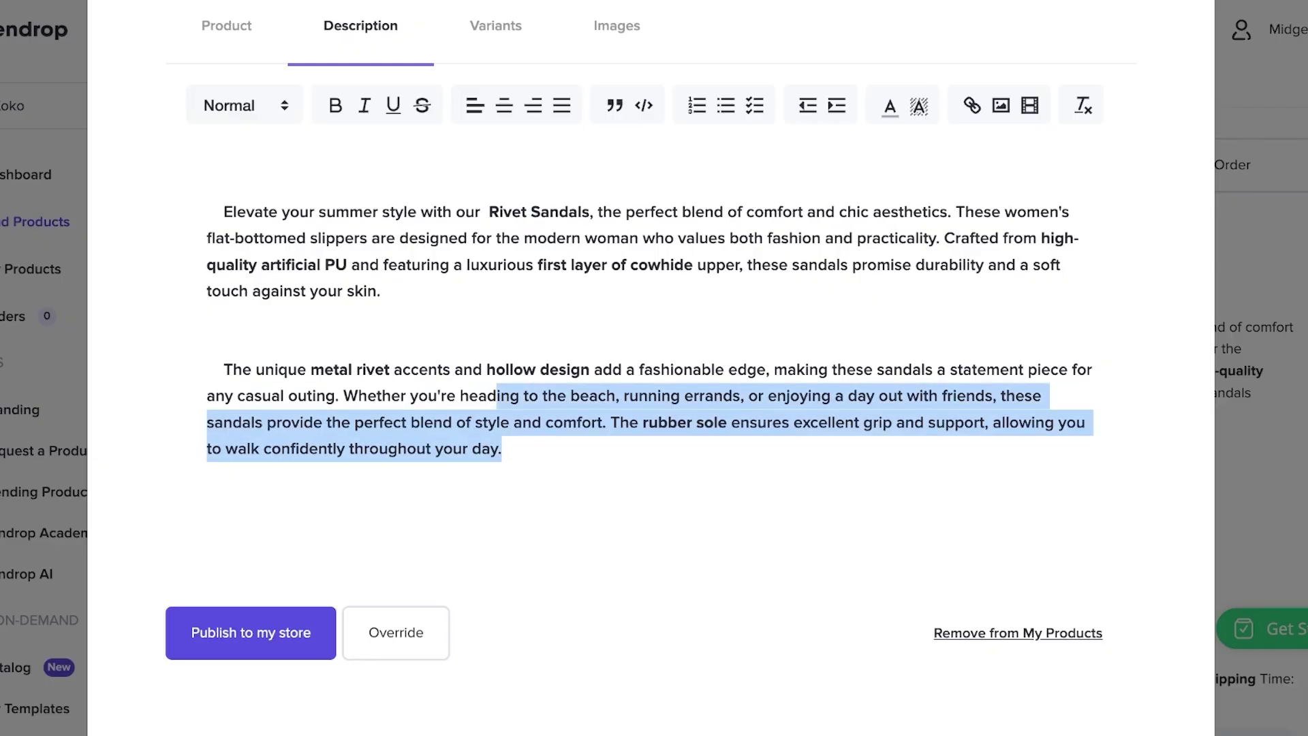
left_click(502, 448)
left_click_drag(502, 448, 611, 423)
key("BackSpace")
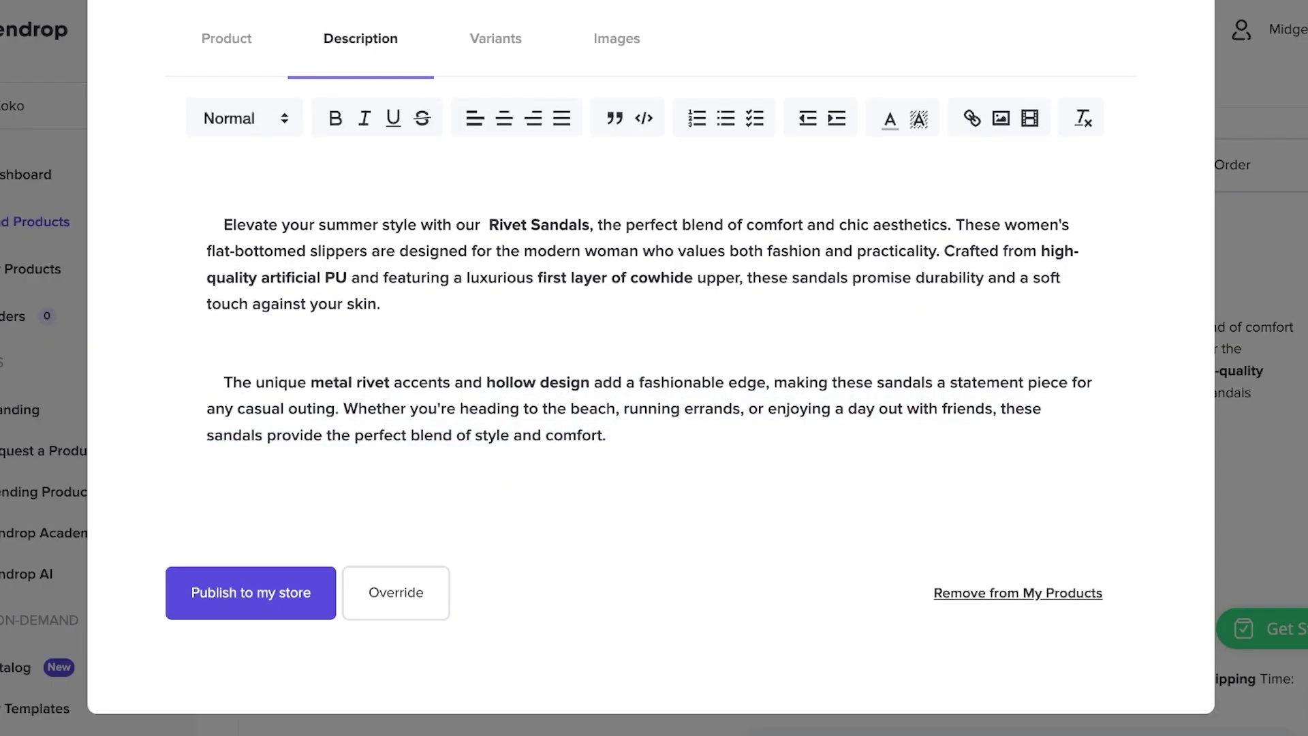
left_click_drag(956, 225, 944, 251)
key("BackSpace")
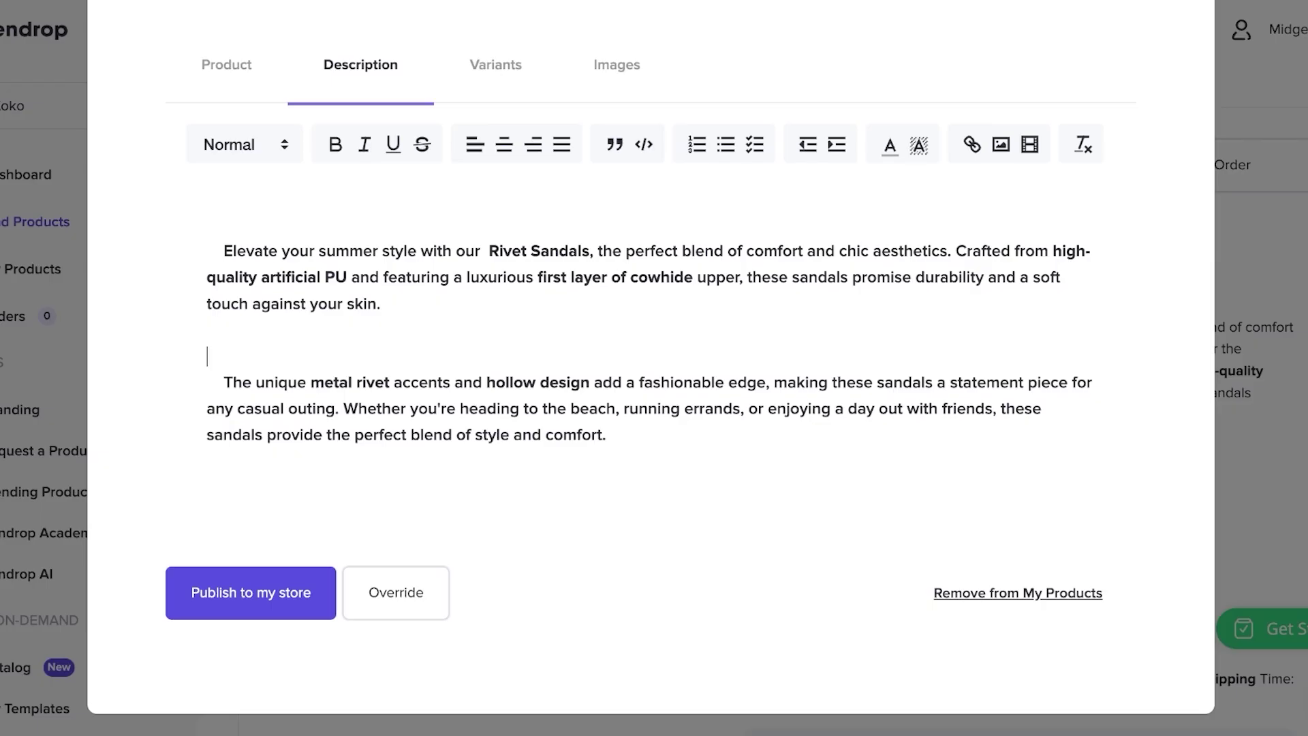
- Remove the blank line between the two description paragraphs and open the product's variants
key("BackSpace")
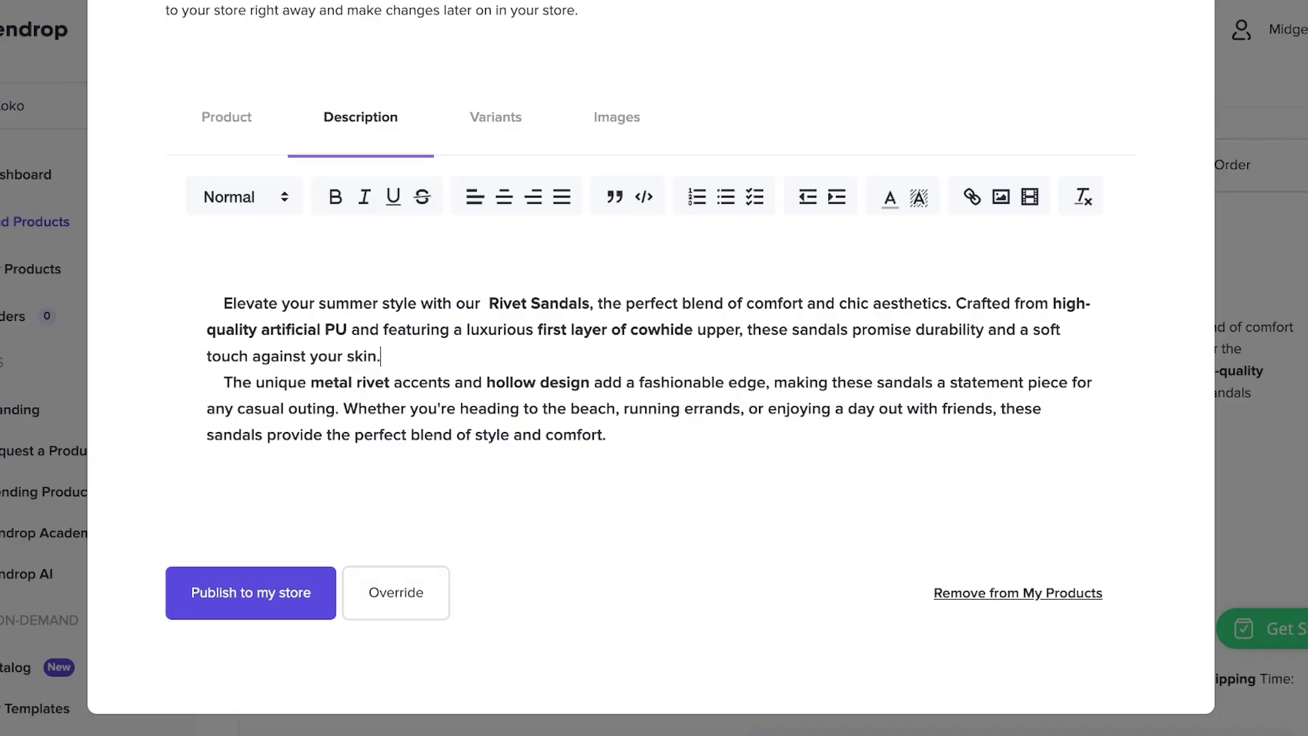
left_click(496, 117)
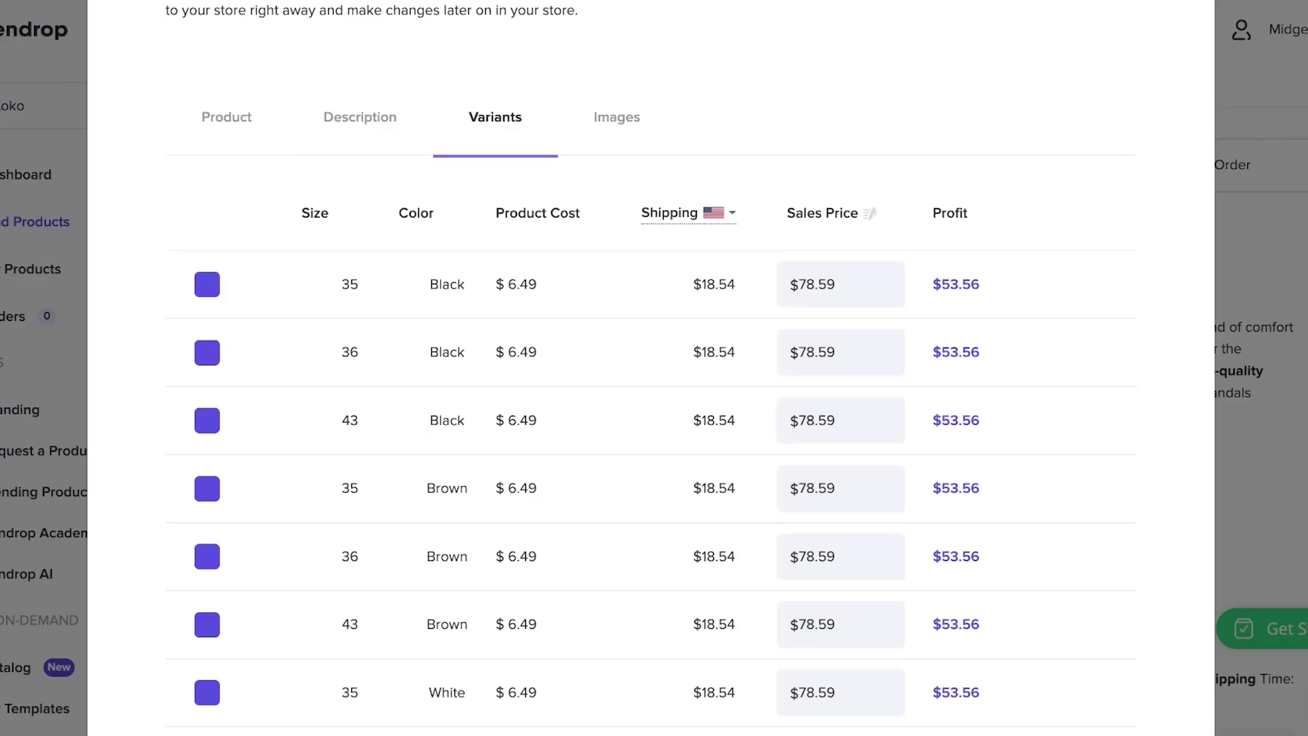
- Exclude the black variants in sizes 35, 36 and 43 from the listing
scroll(650, 368, "down", 15)
scroll(651, 368, "up", 17)
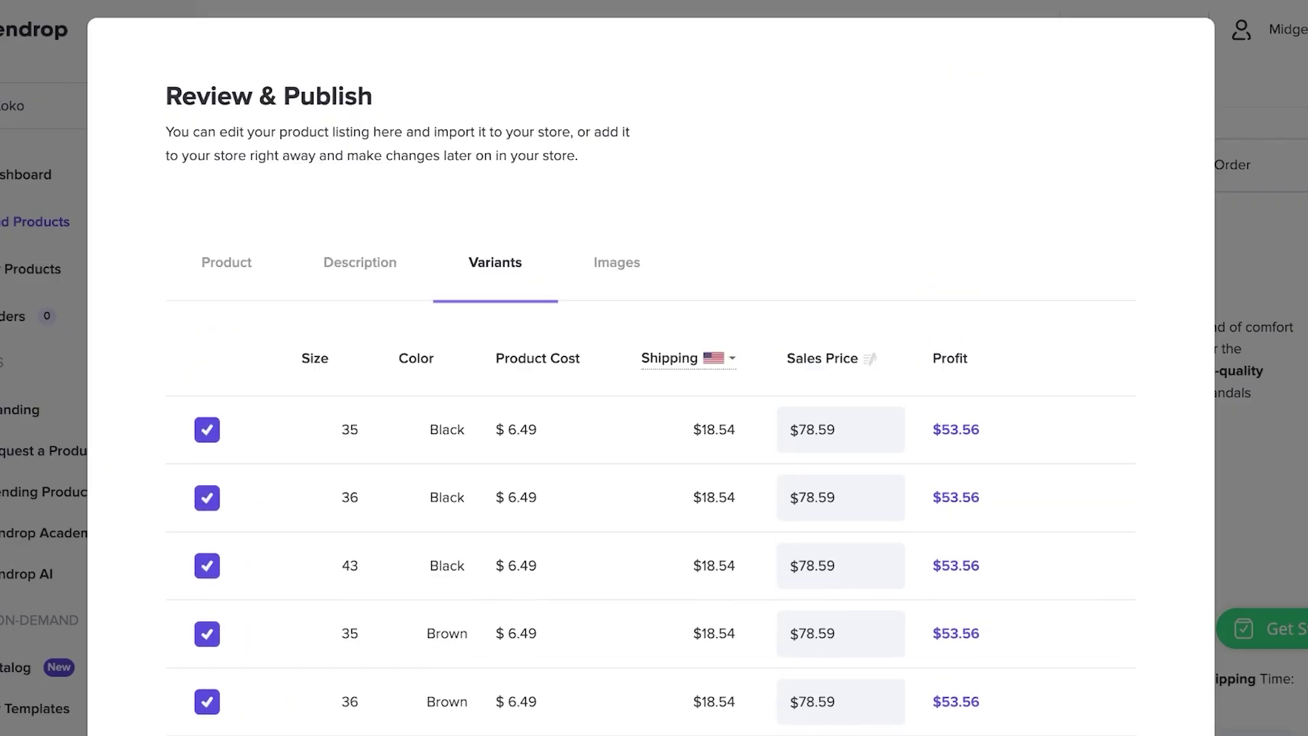
scroll(650, 368, "down", 20)
scroll(650, 368, "up", 20)
scroll(650, 368, "down", 6)
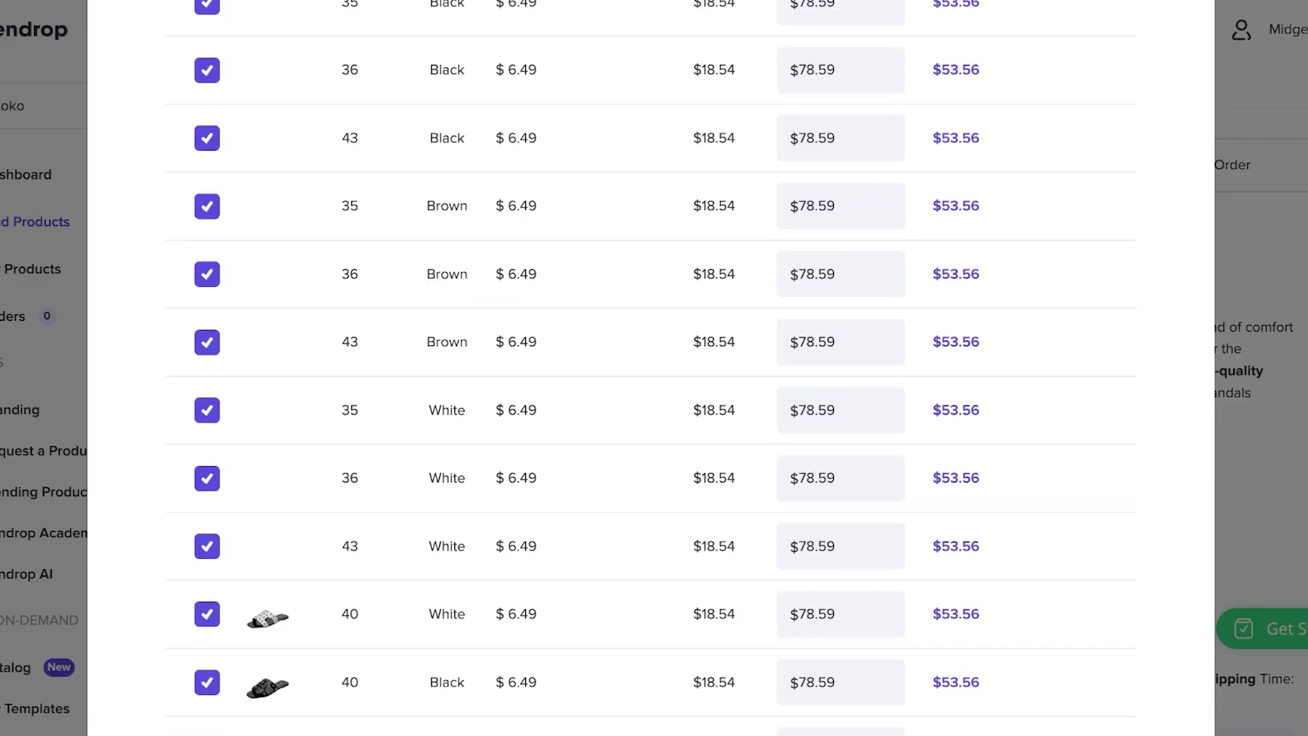
scroll(650, 368, "up", 3)
left_click(207, 216)
left_click(208, 283)
left_click(207, 351)
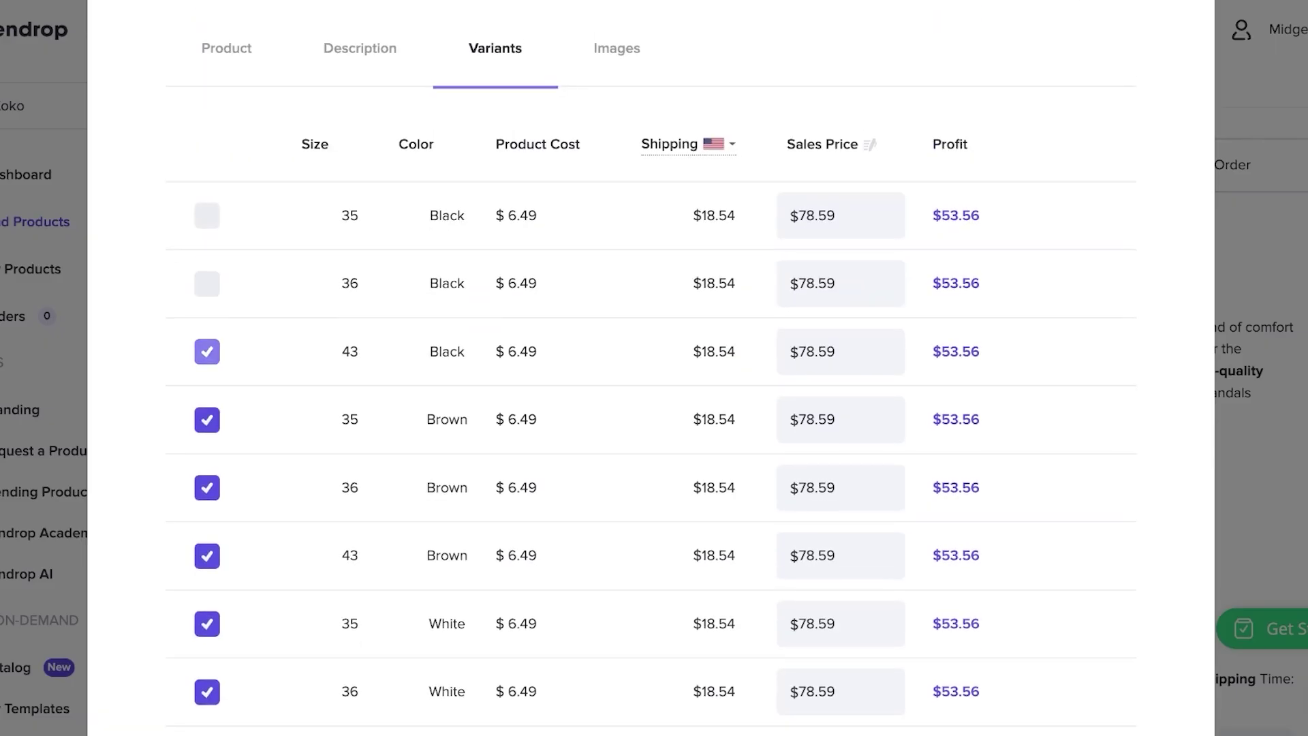
- Exclude the white variants in sizes 35, 36, 43 and 40 from the listing
scroll(651, 368, "down", 5)
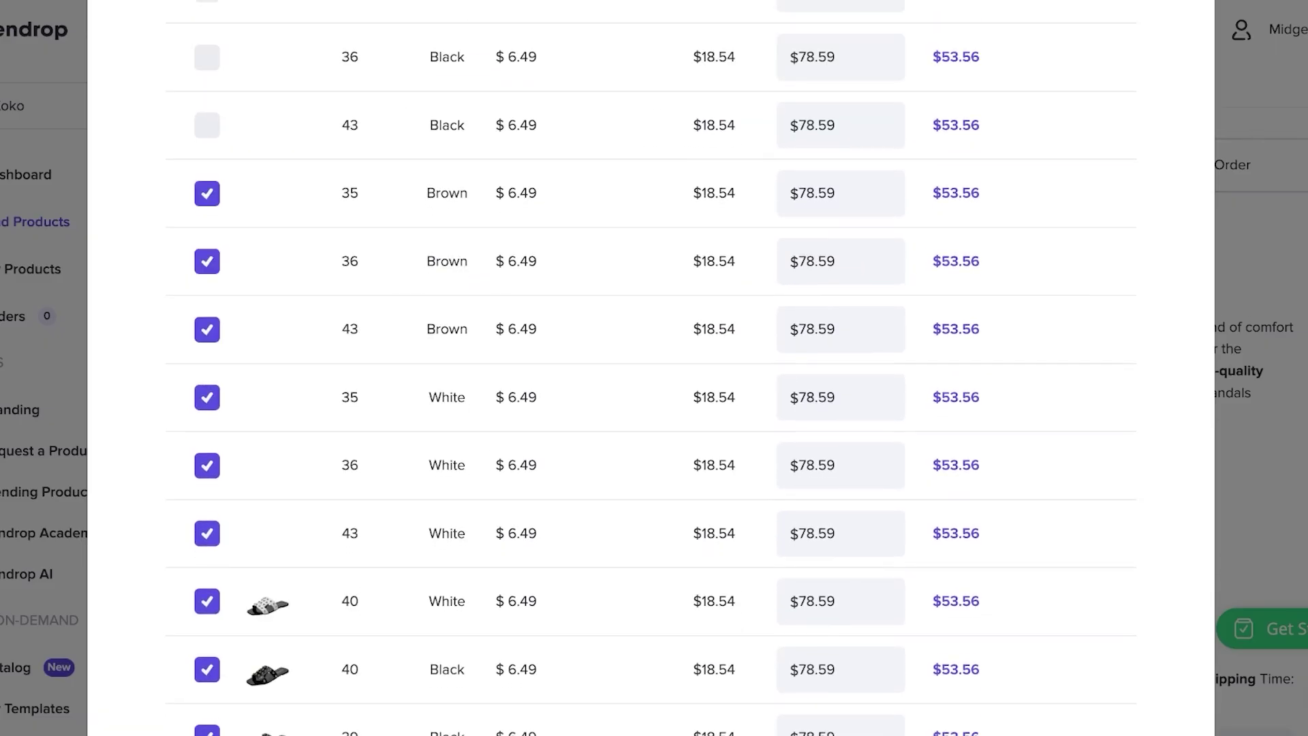
left_click(207, 321)
left_click(207, 388)
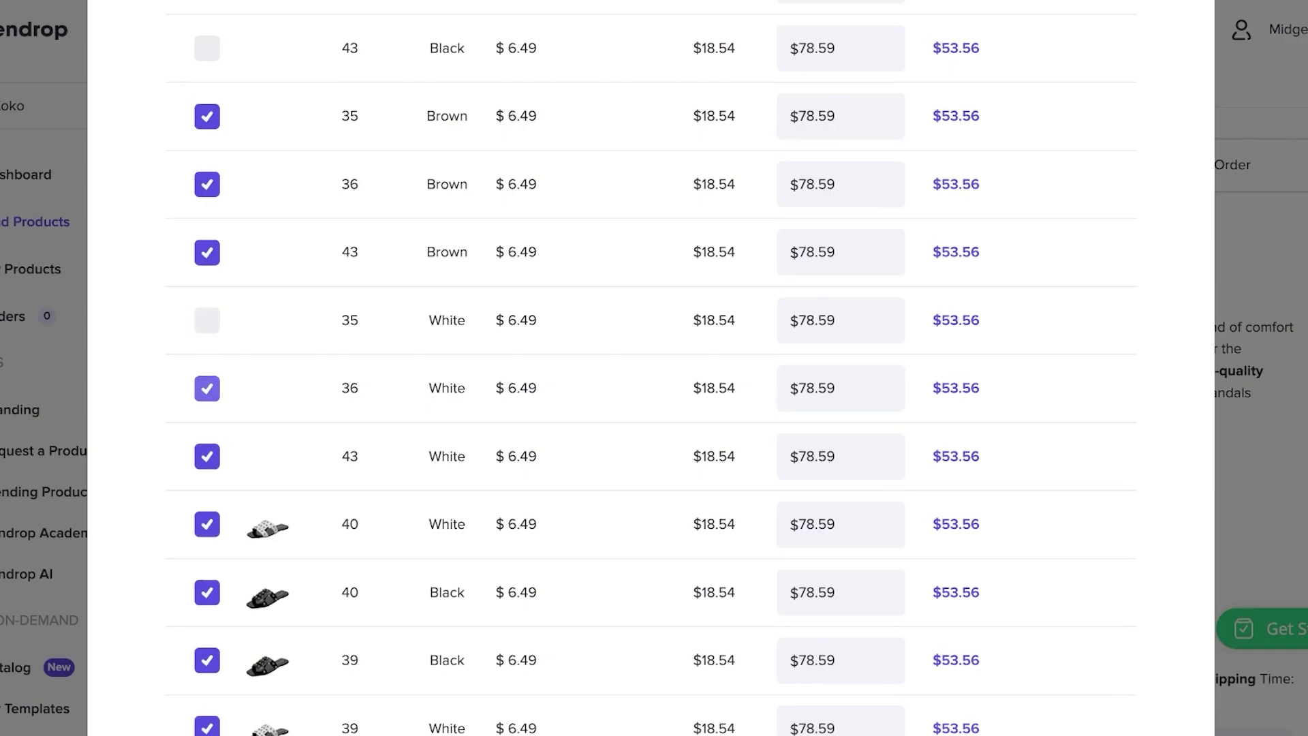
left_click(207, 455)
left_click(207, 524)
- Exclude the black variants in sizes 40, 39 and 41 and the white variants in sizes 39, 37 and 41
scroll(650, 368, "down", 2)
left_click(207, 440)
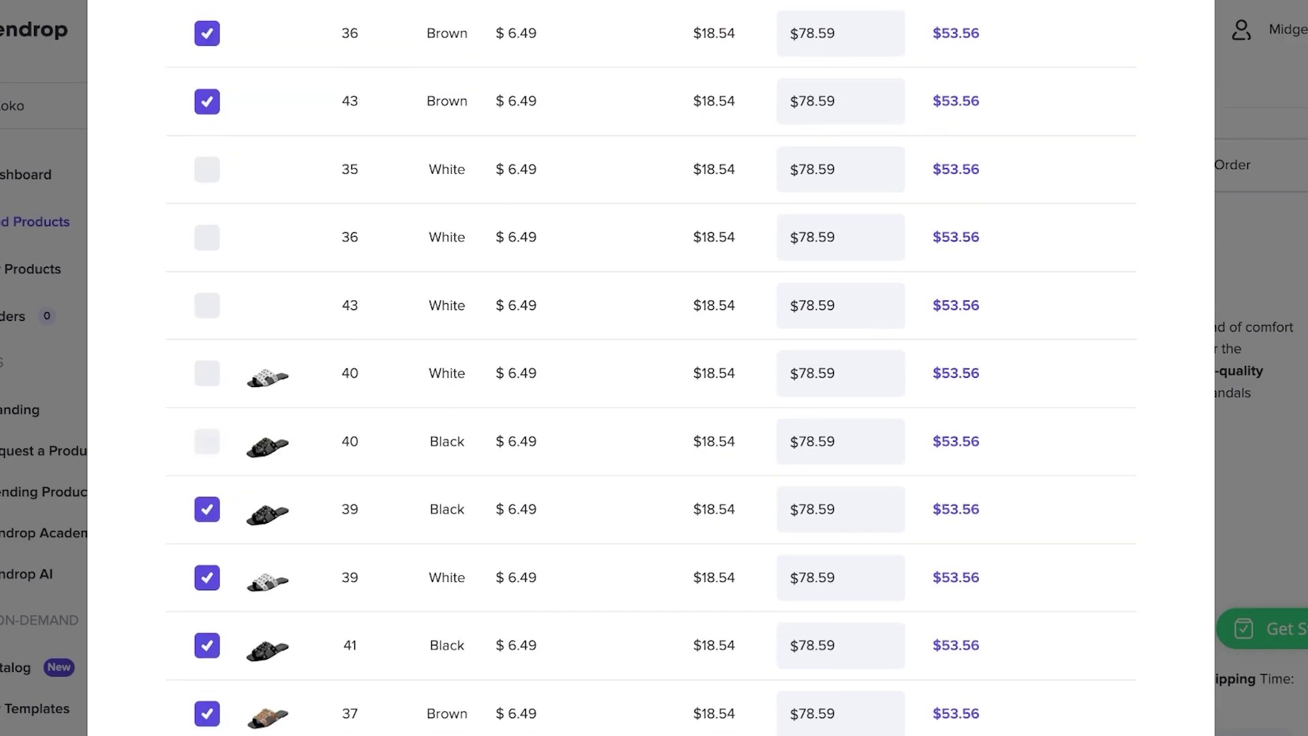
left_click(207, 509)
left_click(207, 577)
scroll(651, 368, "down", 1)
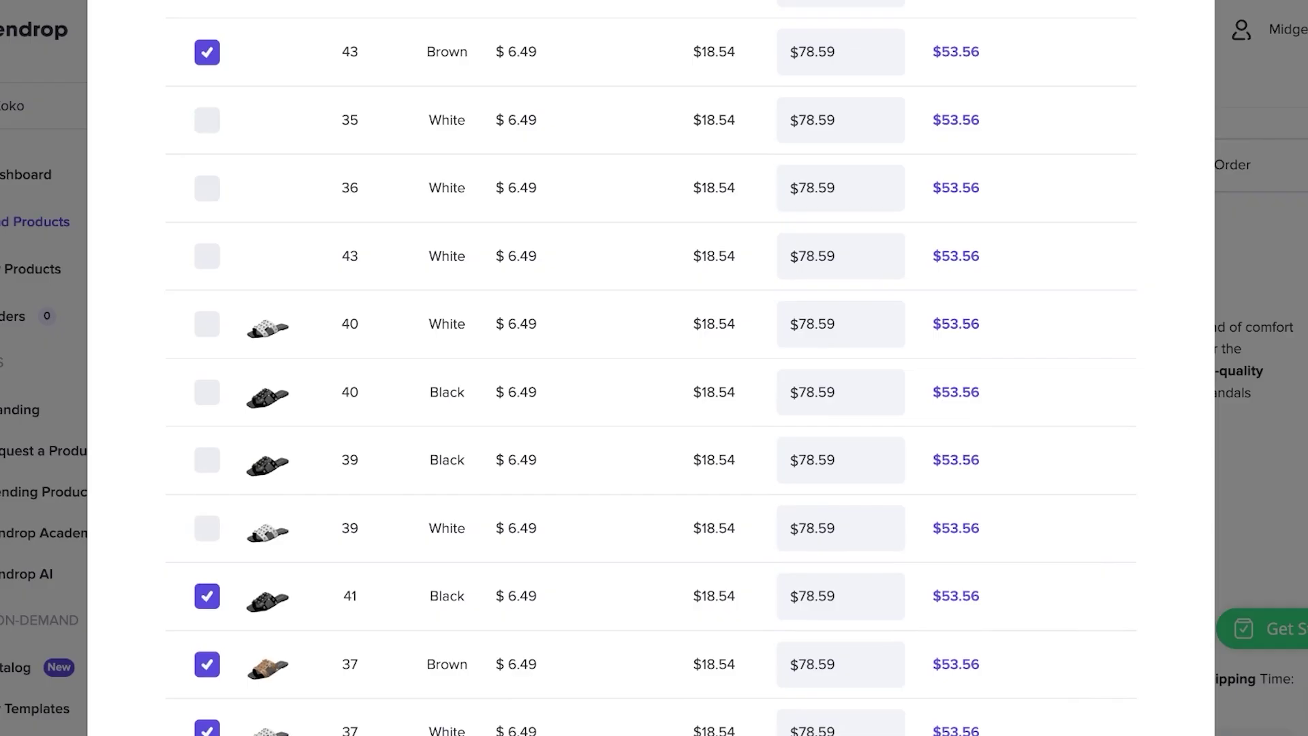
left_click(207, 595)
scroll(650, 367, "down", 3)
left_click(207, 498)
left_click(207, 566)
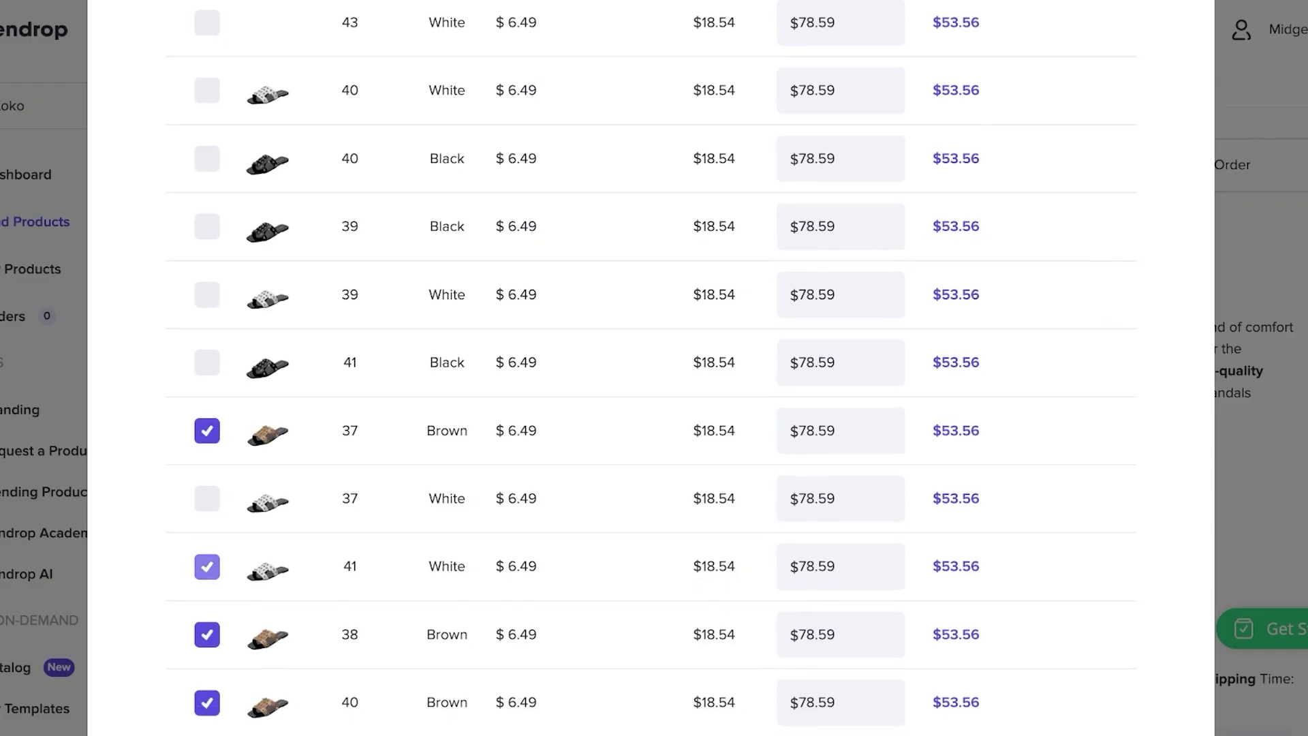
- Exclude the black variants in sizes 38, 37 and 42 and the white variants in sizes 42 and 38
scroll(650, 368, "down", 3)
left_click(207, 572)
left_click(207, 641)
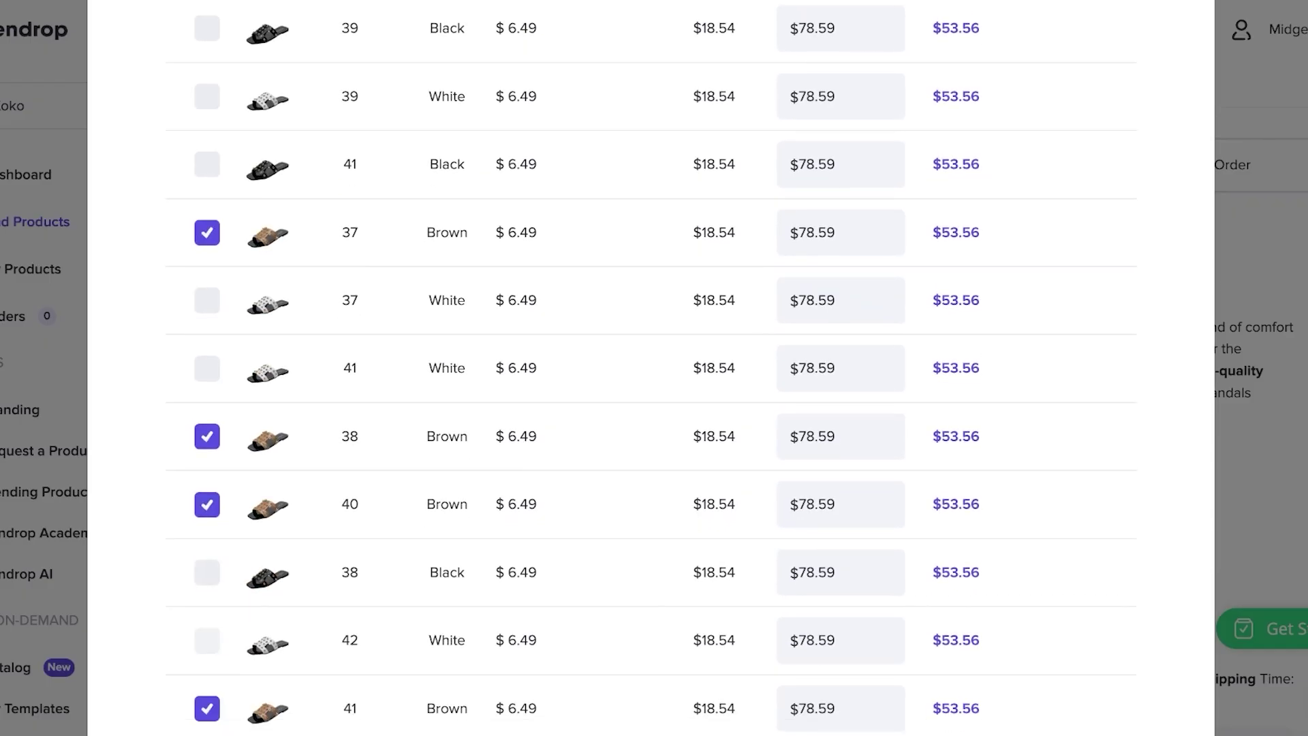
scroll(650, 368, "down", 3)
left_click(208, 613)
scroll(650, 367, "down", 3)
left_click(207, 512)
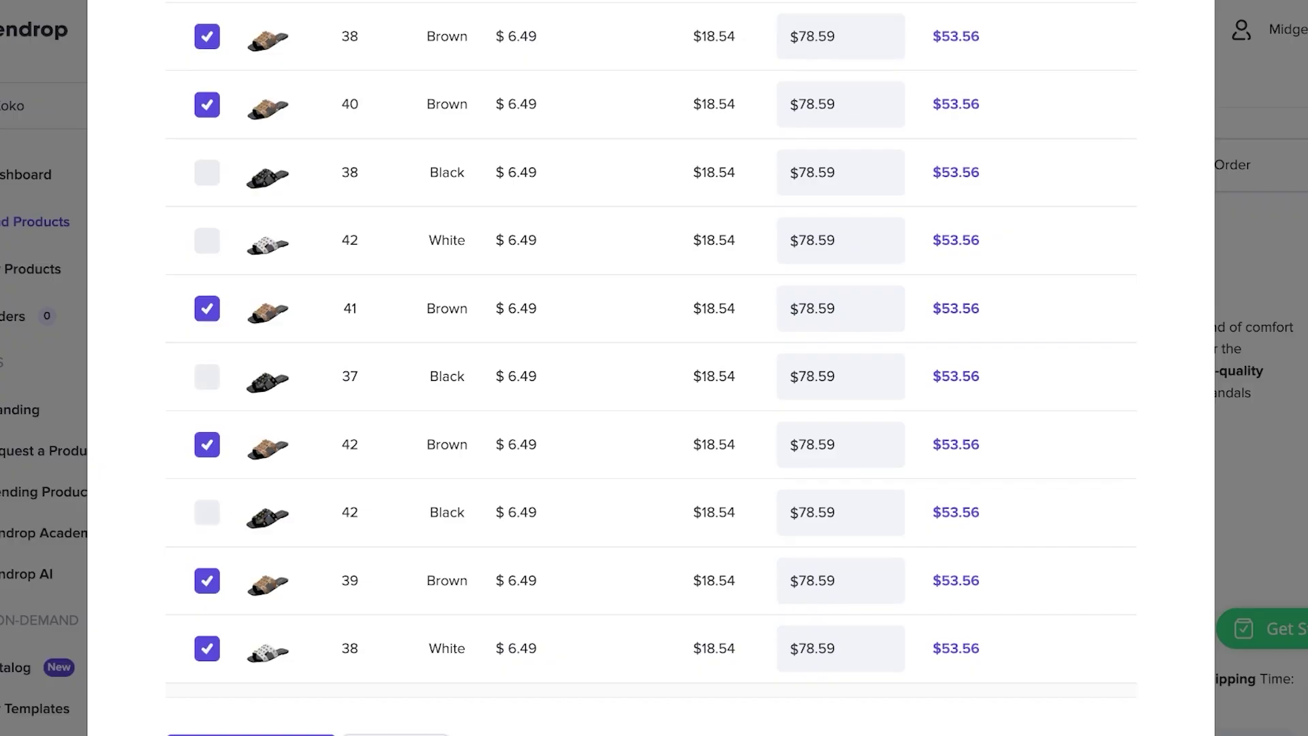
left_click(207, 648)
scroll(651, 368, "up", 15)
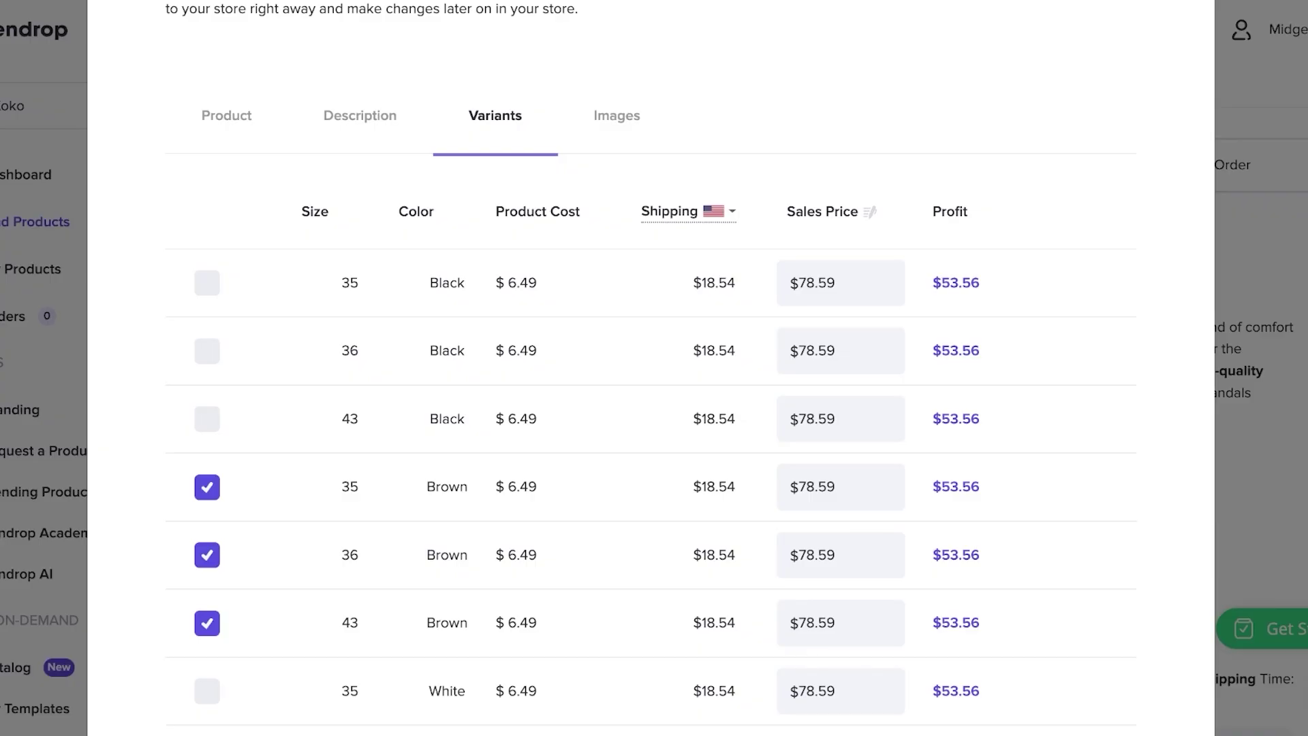
- Check the listing's images, then publish the product to the store, accepting the inventory and delay notice and opting out of seeing it again
left_click(616, 115)
scroll(651, 368, "down", 1)
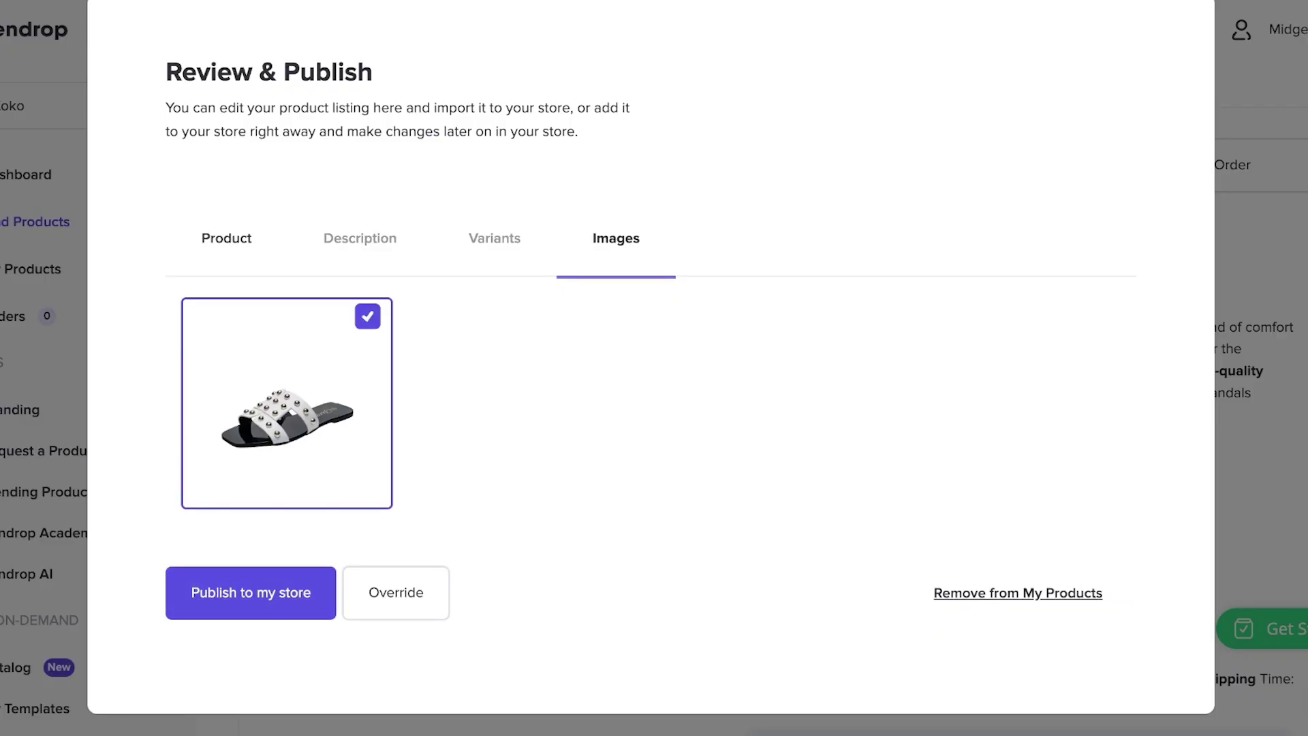
left_click(251, 592)
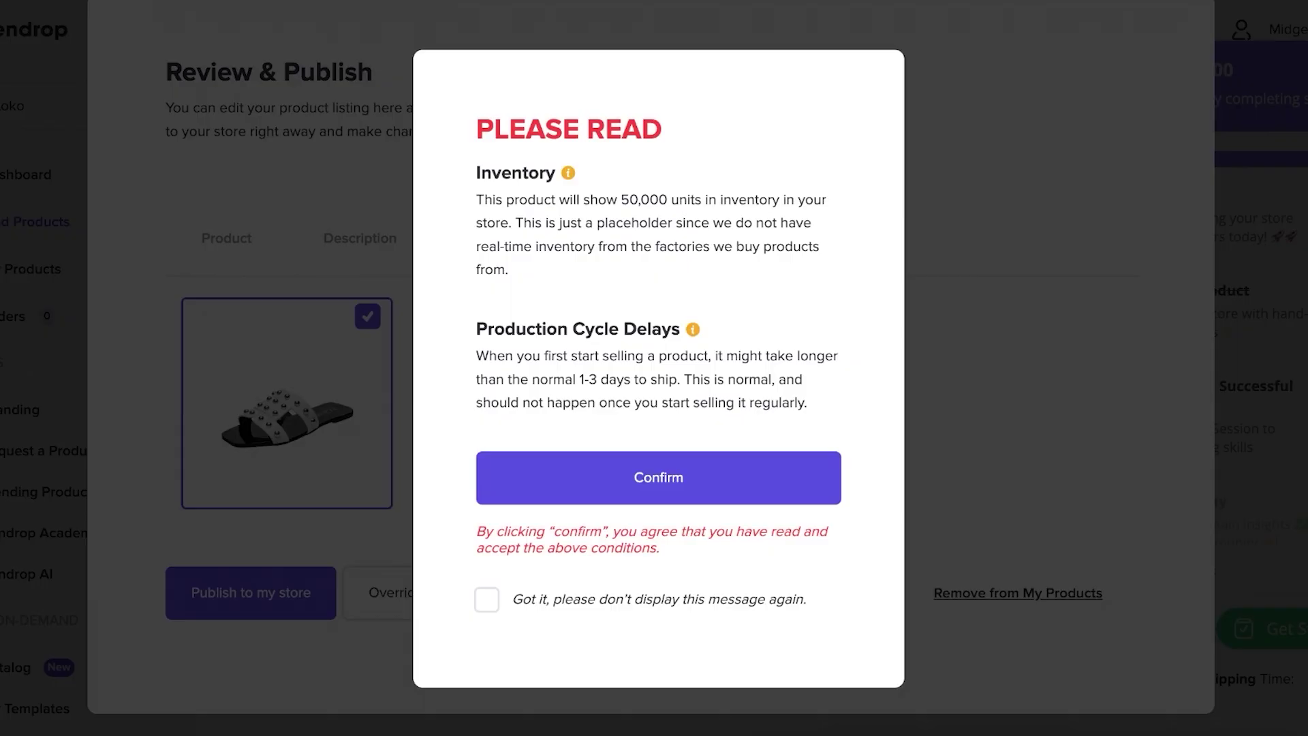
left_click(486, 599)
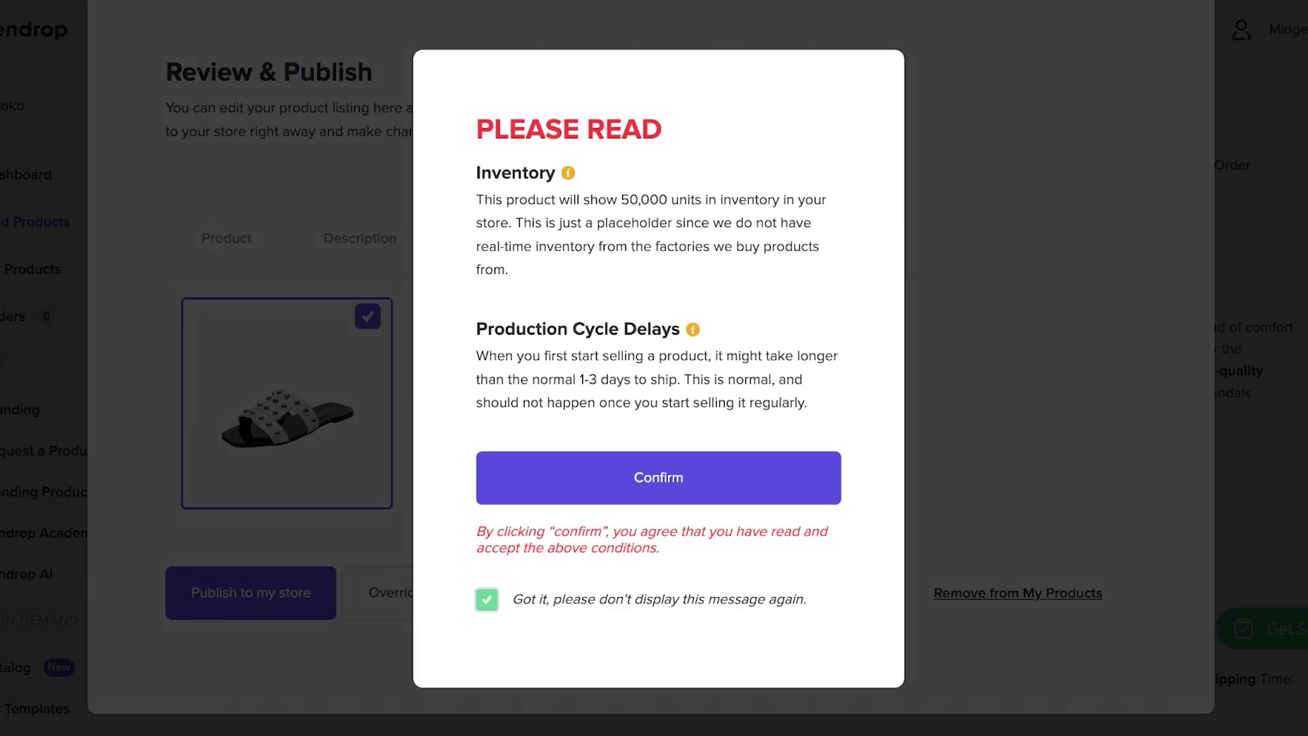
left_click(658, 477)
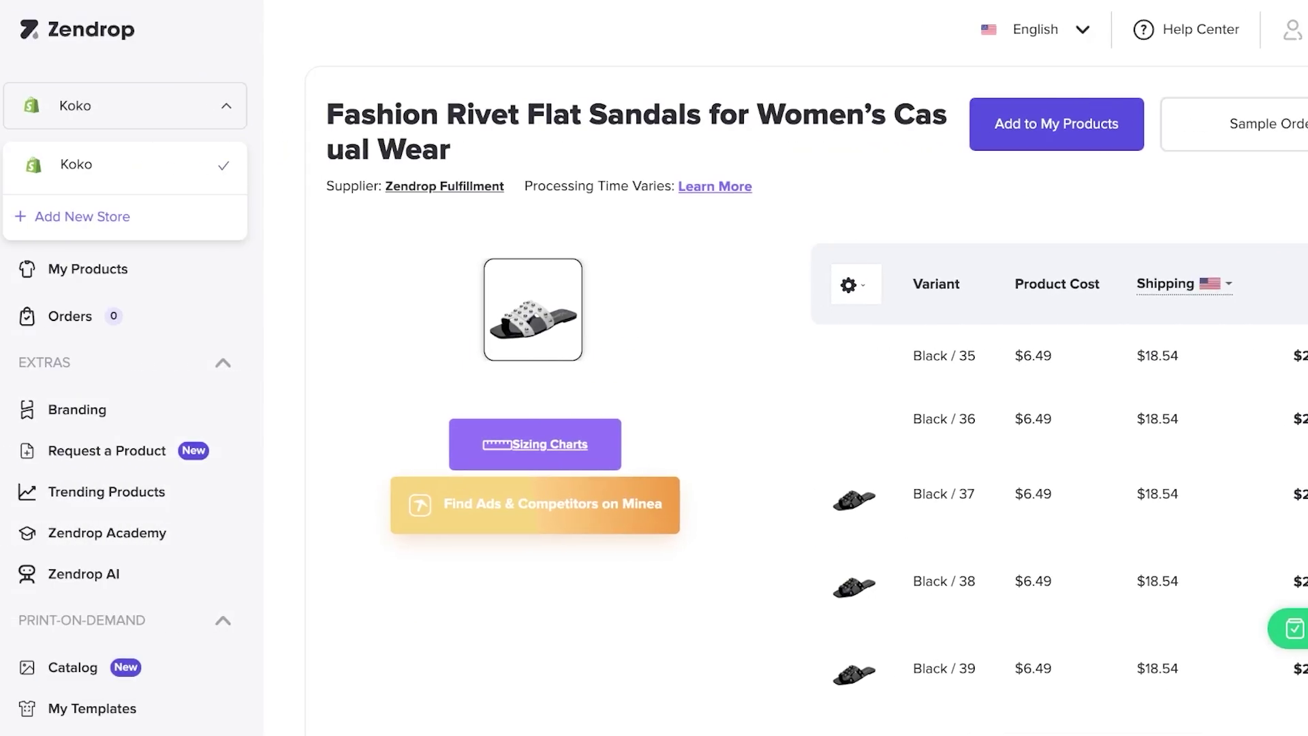
- Switch to the Shopify admin and open the Rivet Slides product from the product list
left_click(1292, 29)
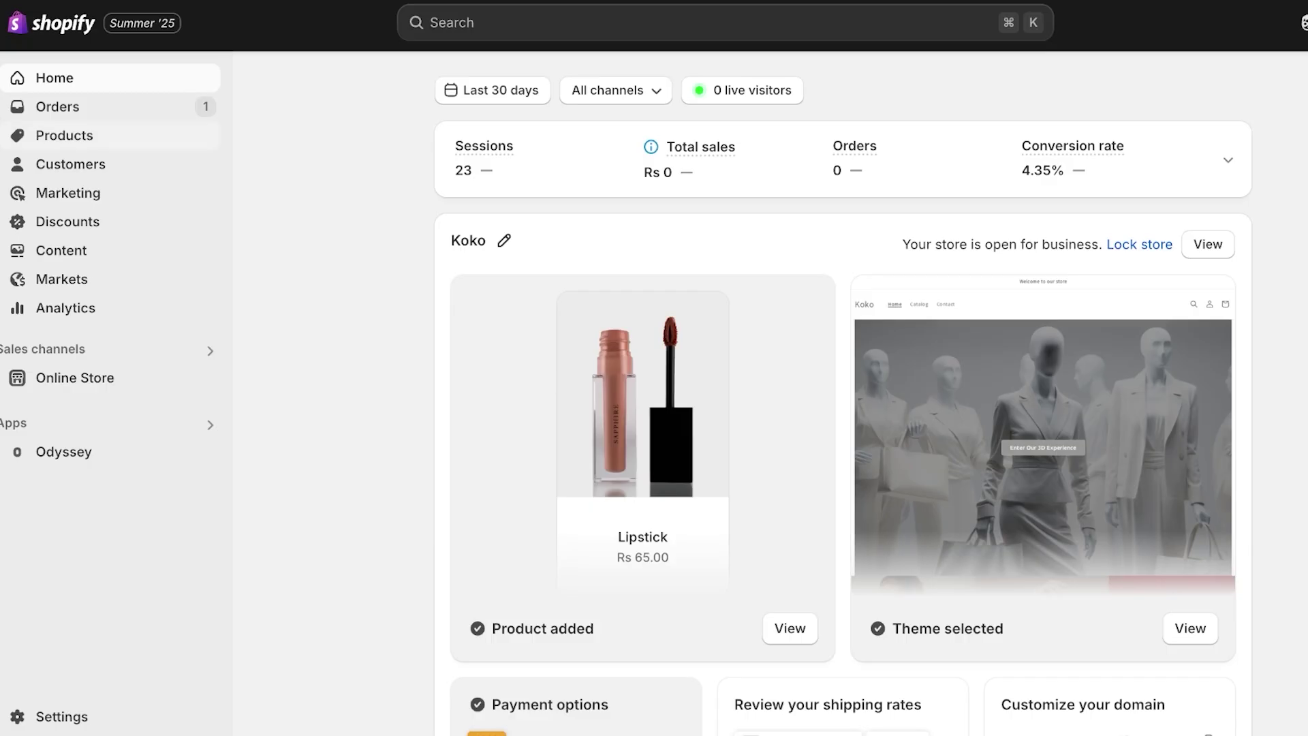
left_click(64, 135)
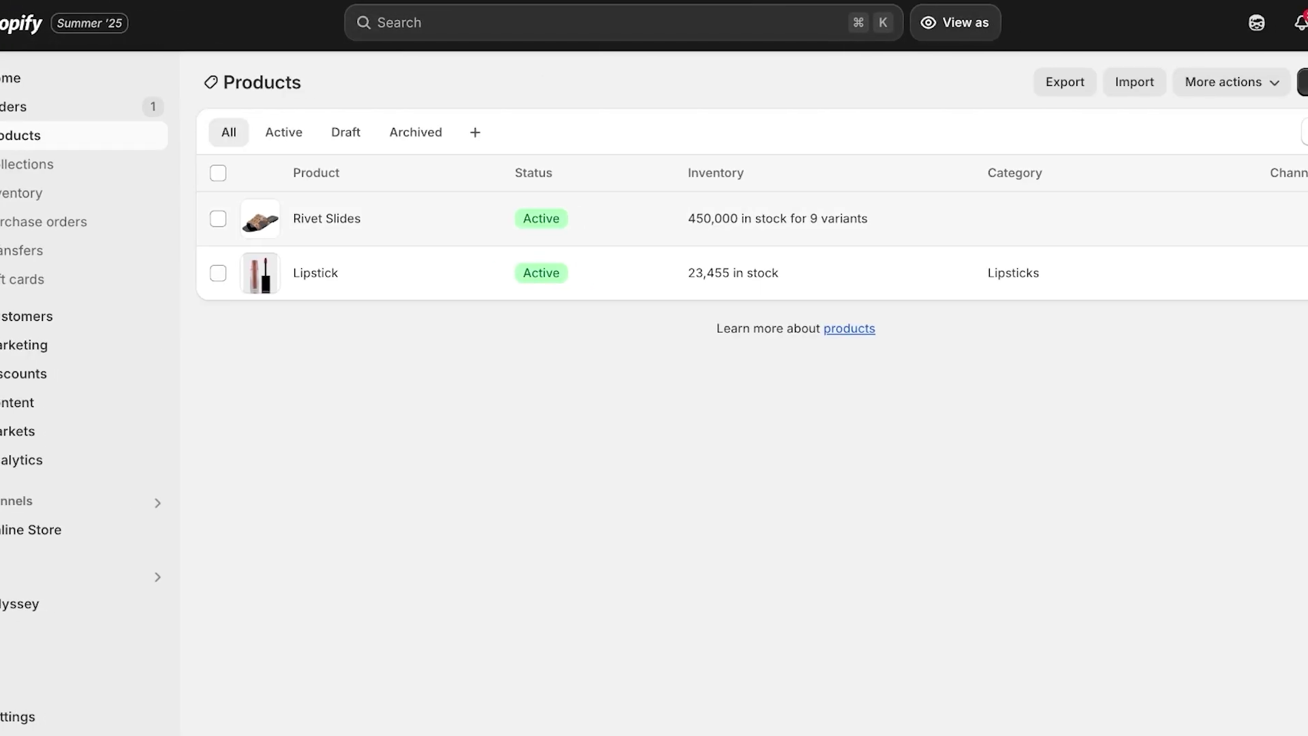
left_click(326, 218)
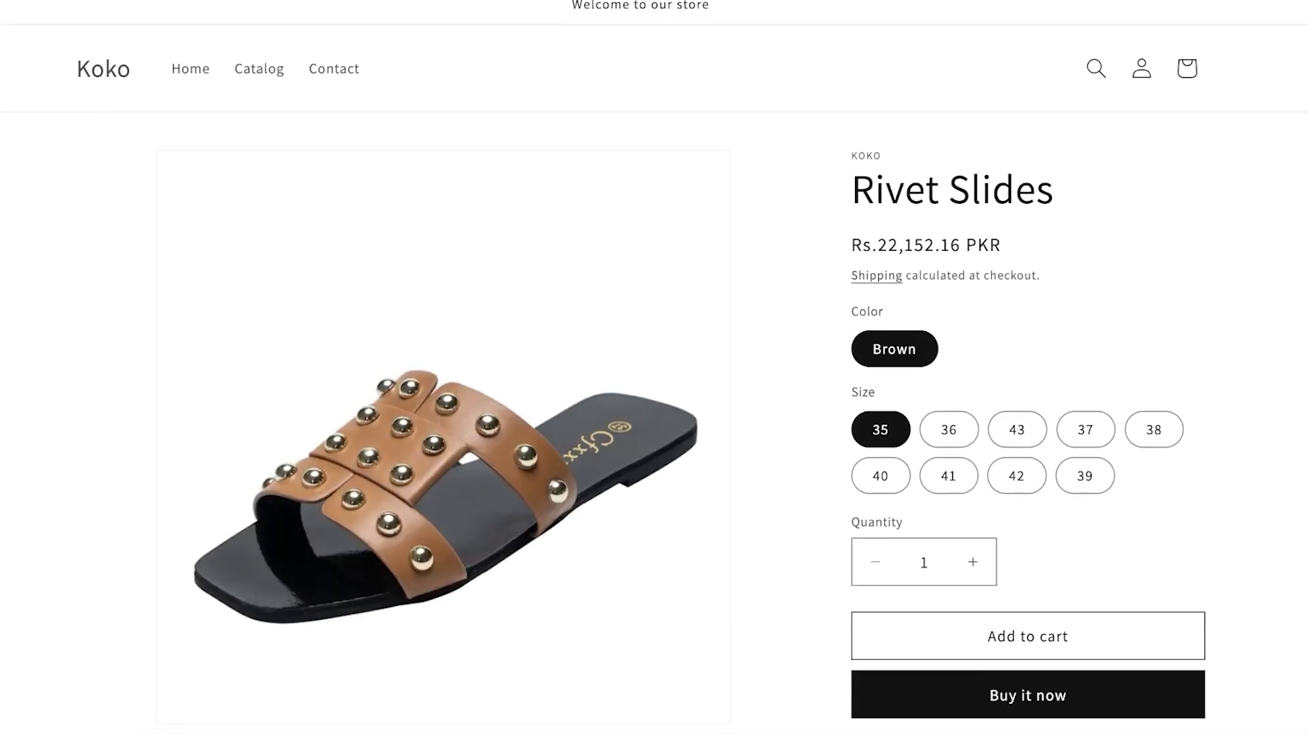
- Select size 43 on the Rivet Slides storefront page and review its photos and description
left_click(1016, 429)
scroll(1017, 429, "down", 9)
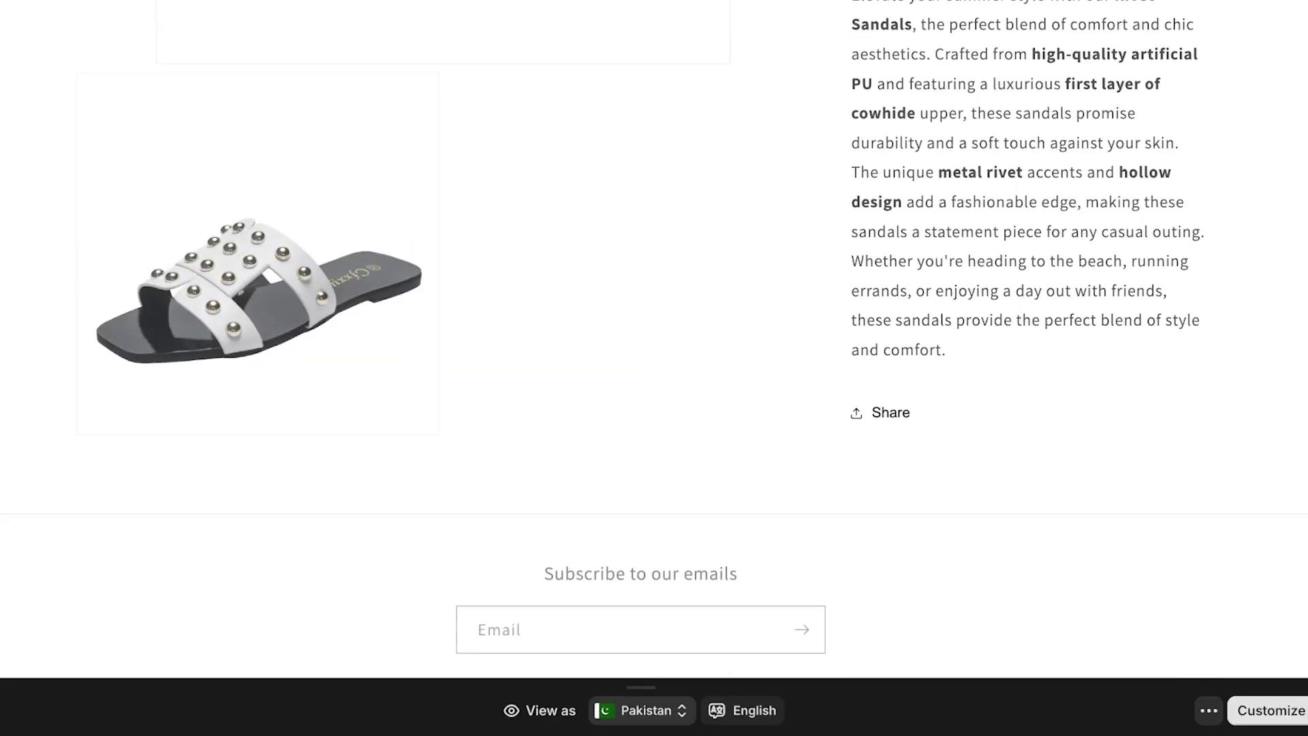
scroll(654, 340, "down", 2)
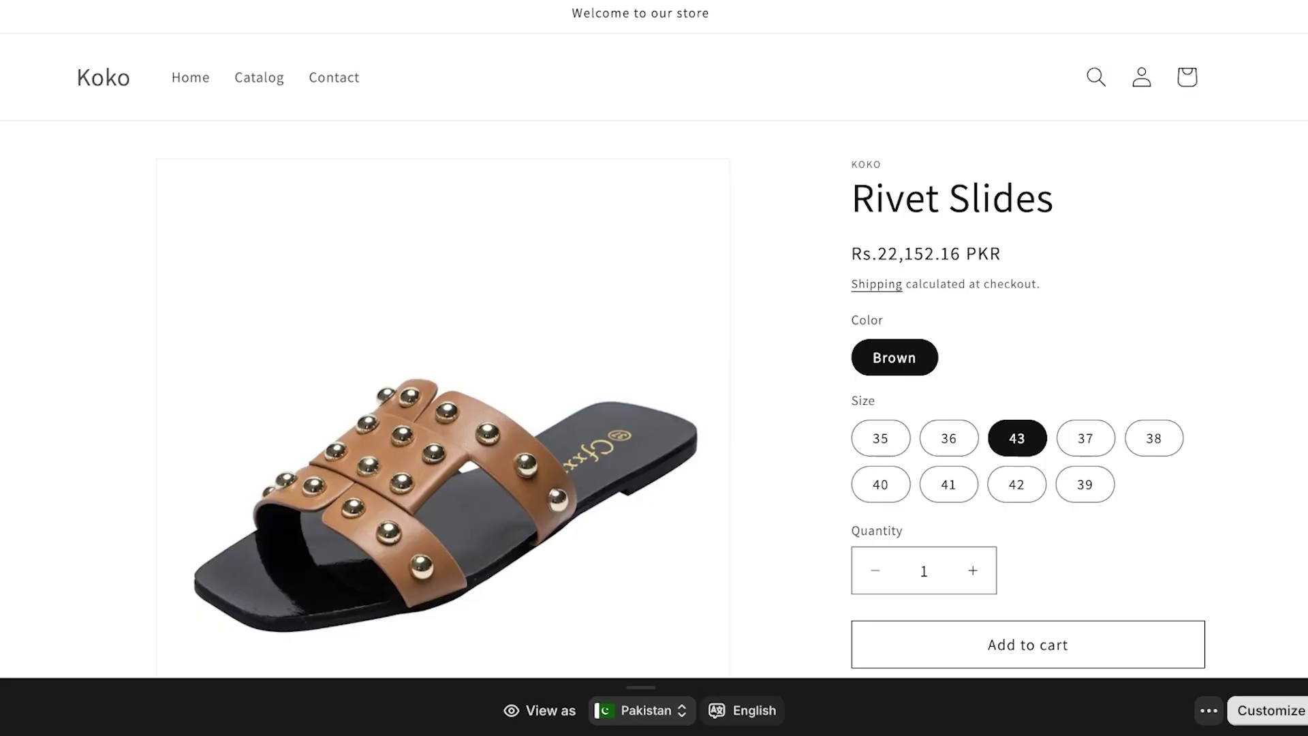
scroll(654, 341, "down", 3)
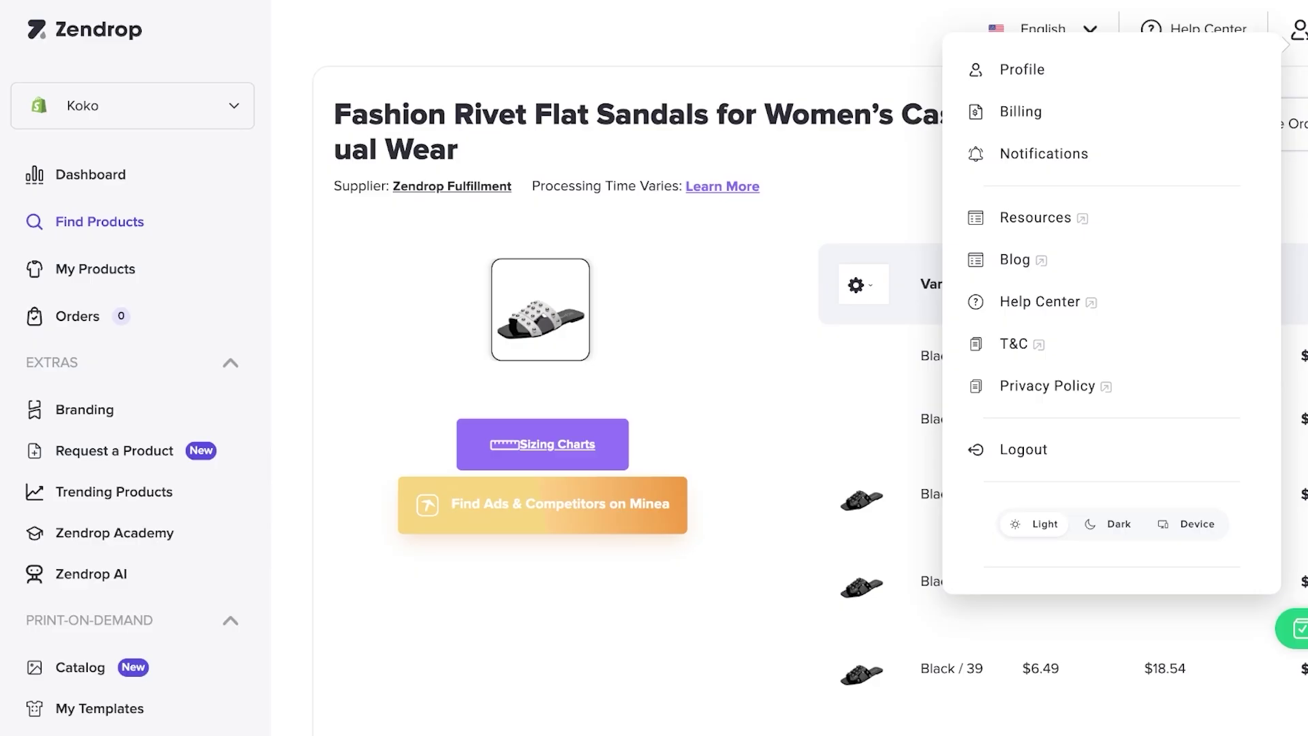
- Switch back to Zendrop, close the account menu and view the Branding page's title, message, company address and support email fields
key("Escape")
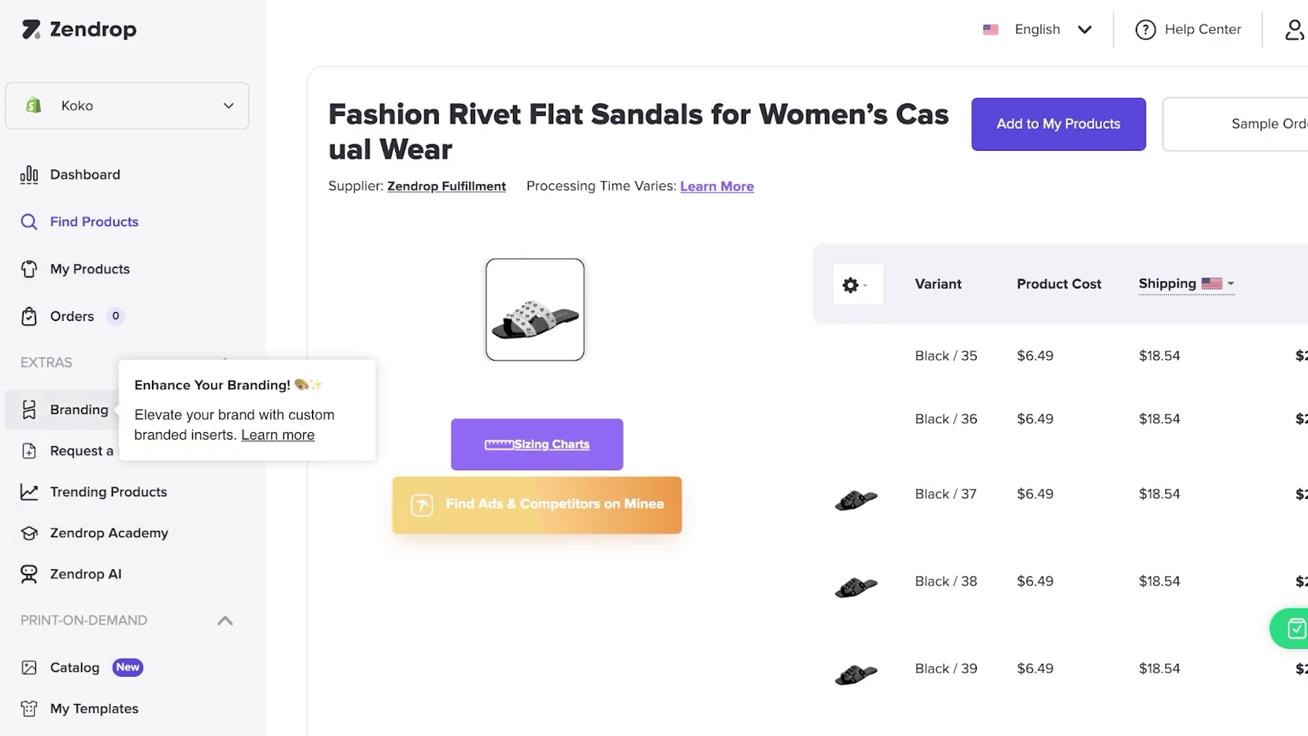
left_click(79, 409)
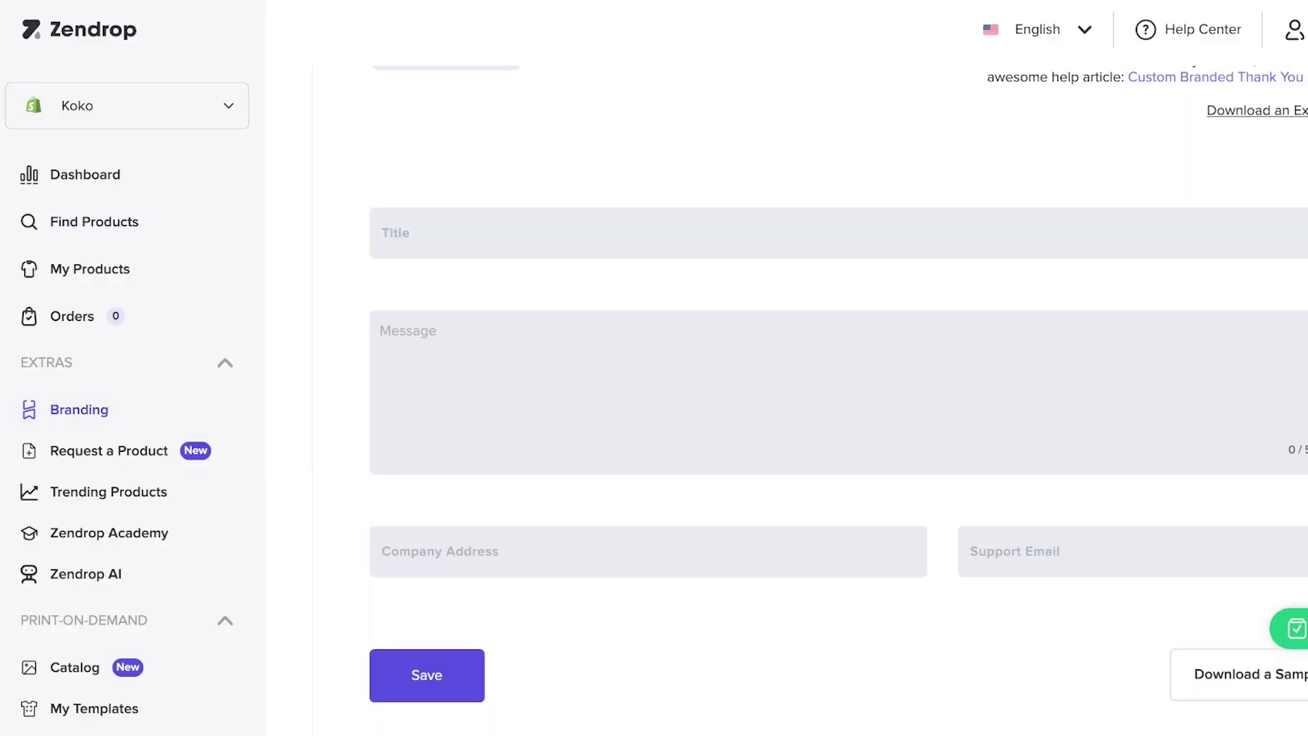
scroll(786, 382, "down", 1)
scroll(786, 381, "down", 1)
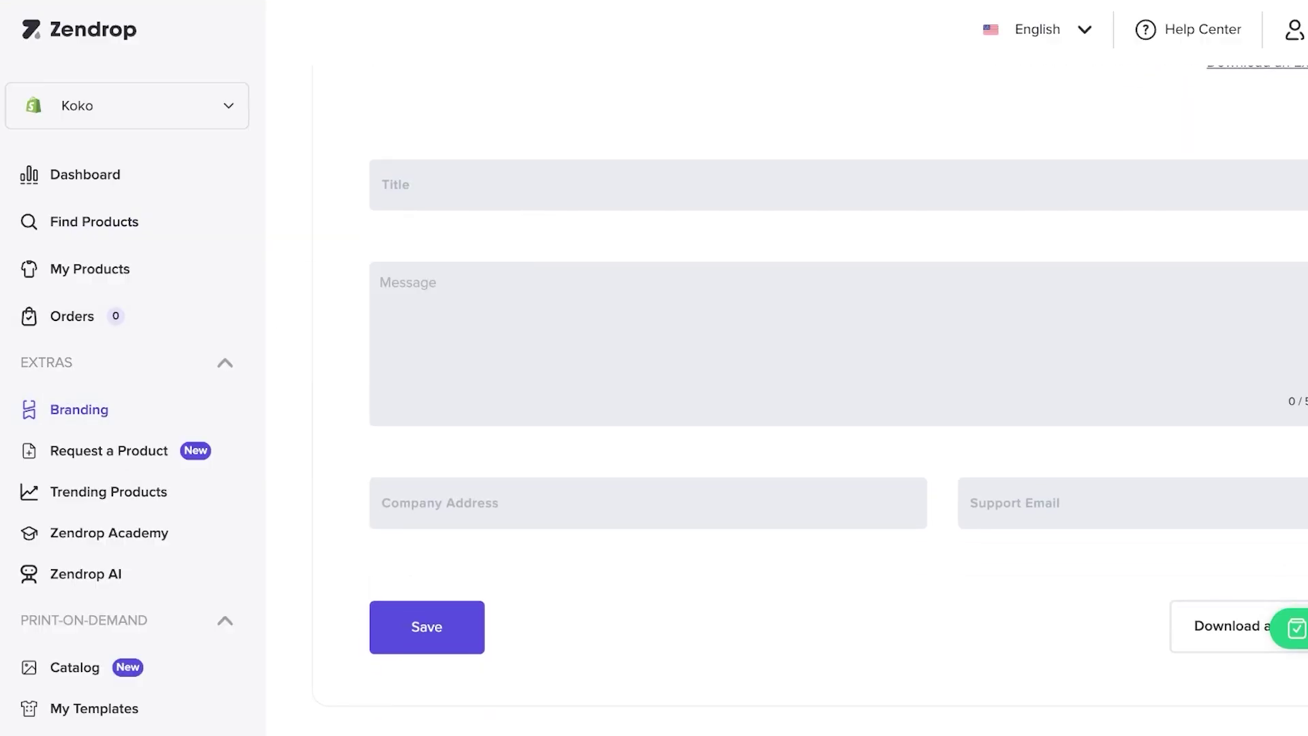